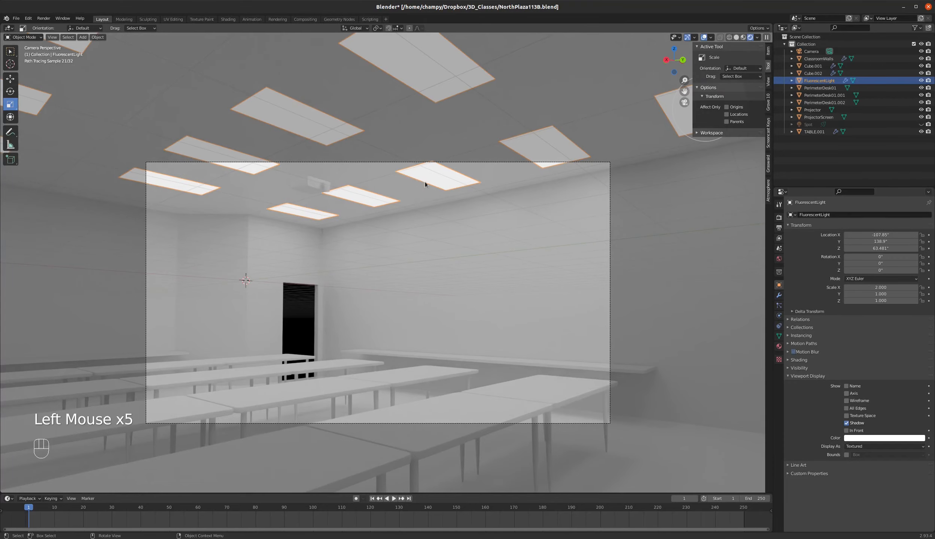
Examine the fluorescent ceiling lights in a wireframe view from above, along with their material and Array modifier settings.
{"action": "key", "text": "KP_7"}
{"action": "key", "text": "z"}
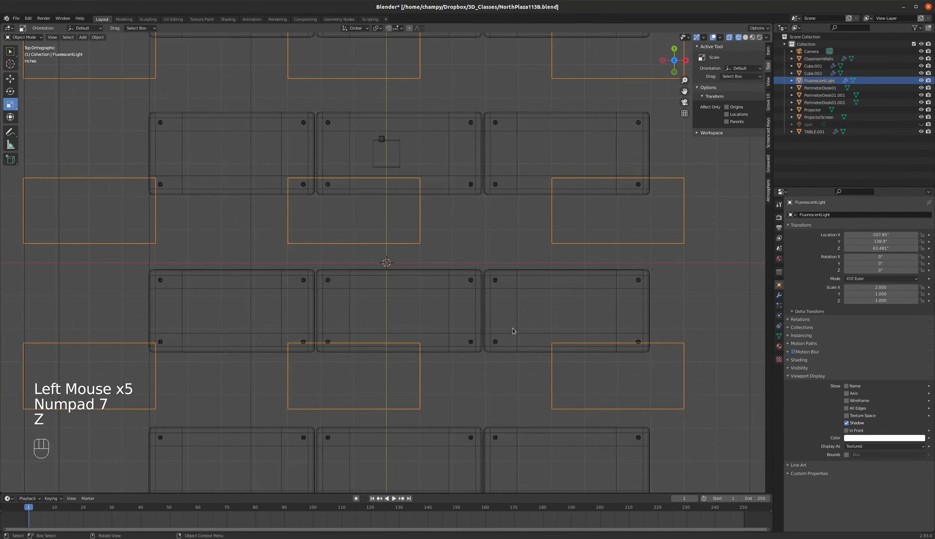
{"action": "scroll", "coordinate": [512, 328], "scroll_direction": "down", "scroll_amount": 4}
{"action": "middle_click_drag", "start_coordinate": [539, 340], "coordinate": [508, 297]}
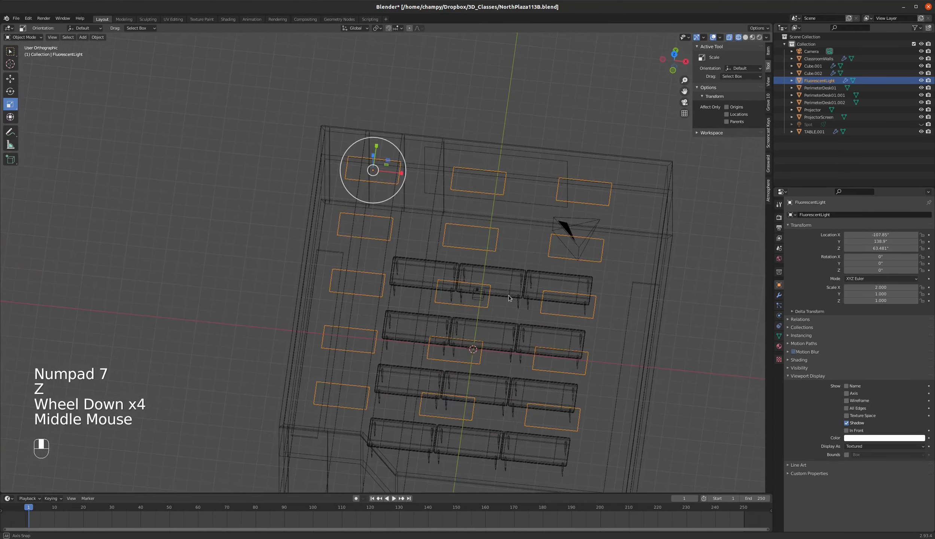
{"action": "scroll", "coordinate": [386, 180], "scroll_direction": "up", "scroll_amount": 4}
{"action": "scroll", "coordinate": [402, 196], "scroll_direction": "down", "scroll_amount": 1}
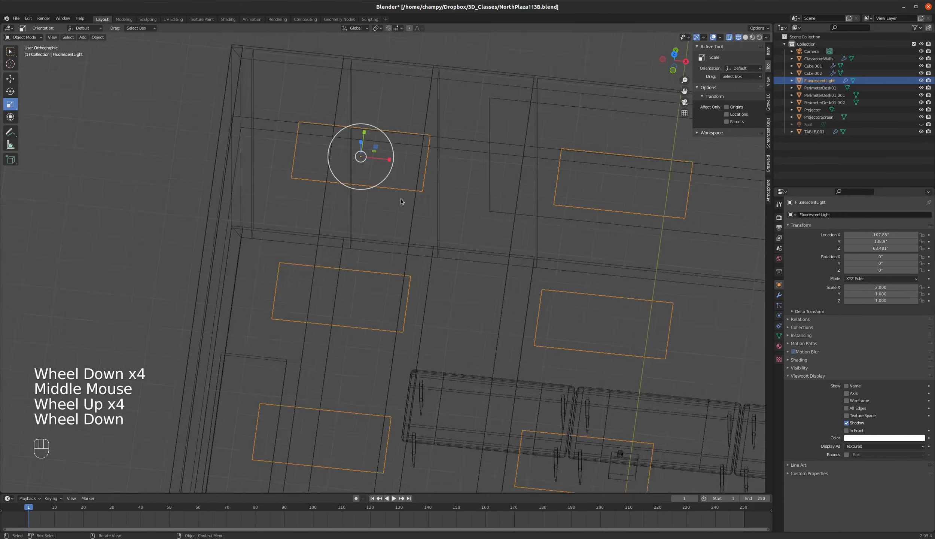
{"action": "scroll", "coordinate": [400, 201], "scroll_direction": "down", "scroll_amount": 2}
{"action": "scroll", "coordinate": [463, 198], "scroll_direction": "up", "scroll_amount": 2}
{"action": "left_click", "coordinate": [779, 346]}
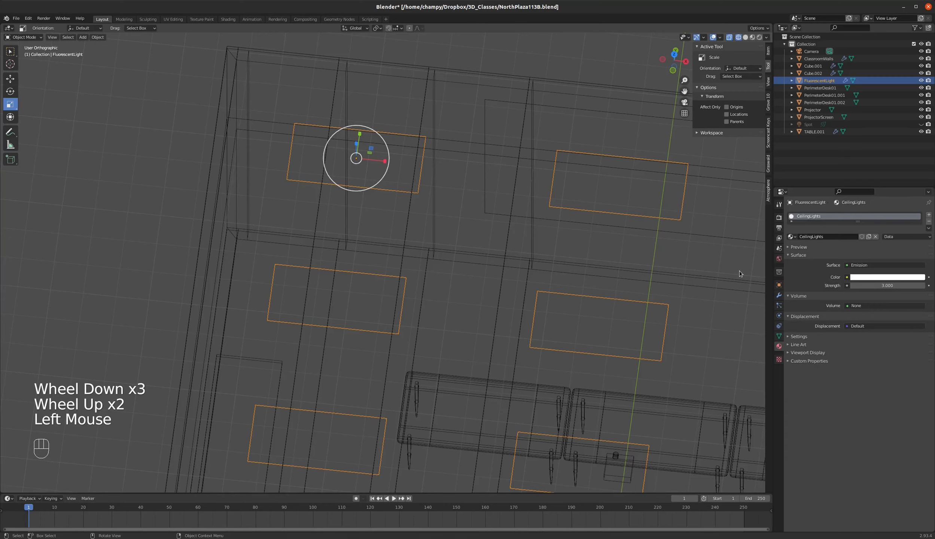
{"action": "left_click", "coordinate": [779, 296]}
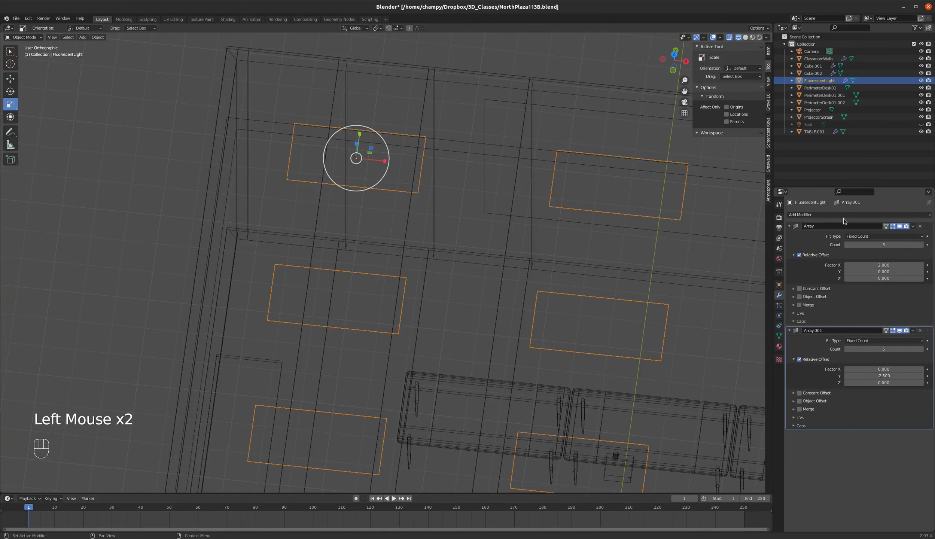
Hide the second Array modifier in the viewport and restore the first array's relative X factor to 2 after trying 1.8.
{"action": "left_click", "coordinate": [900, 333]}
{"action": "scroll", "coordinate": [516, 260], "scroll_direction": "down", "scroll_amount": 4}
{"action": "scroll", "coordinate": [516, 261], "scroll_direction": "up", "scroll_amount": 2}
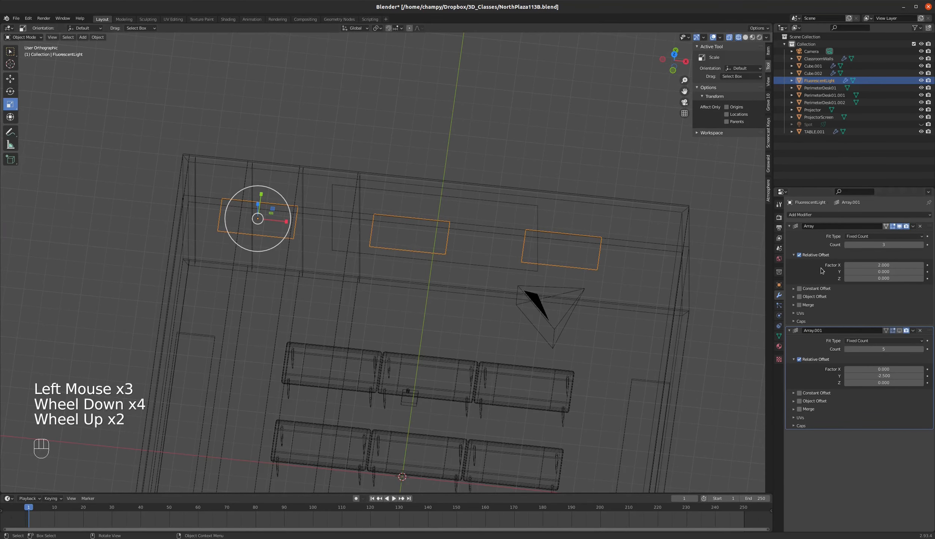
{"action": "mouse_move", "coordinate": [891, 267]}
{"action": "left_mouse_down"}
{"action": "mouse_move", "coordinate": [874, 266]}
{"action": "mouse_move", "coordinate": [892, 266]}
{"action": "left_mouse_up"}
{"action": "double_click", "coordinate": [892, 267]}
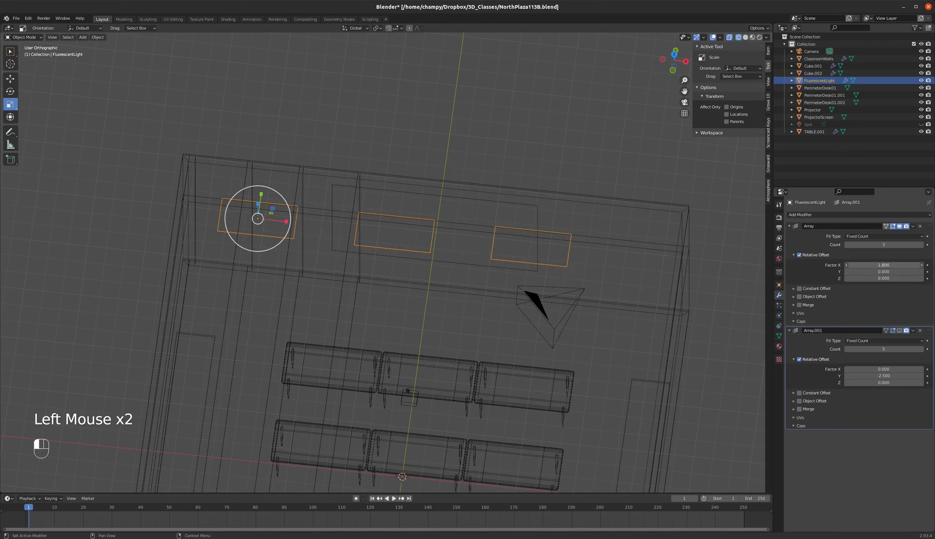
{"action": "type", "text": "2"}
{"action": "key", "text": "Return"}
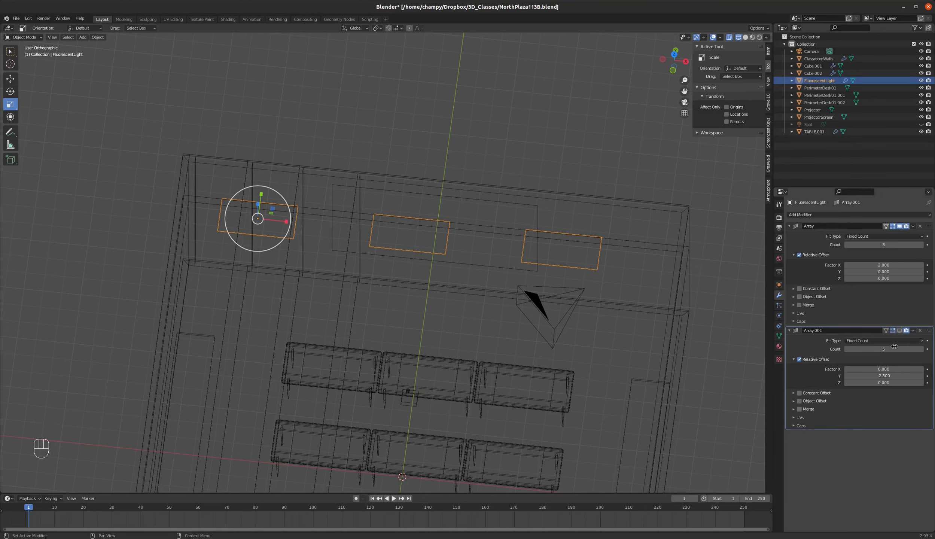
Turn the viewport display of the second Array modifier back on.
{"action": "scroll", "coordinate": [456, 216], "scroll_direction": "down", "scroll_amount": 3}
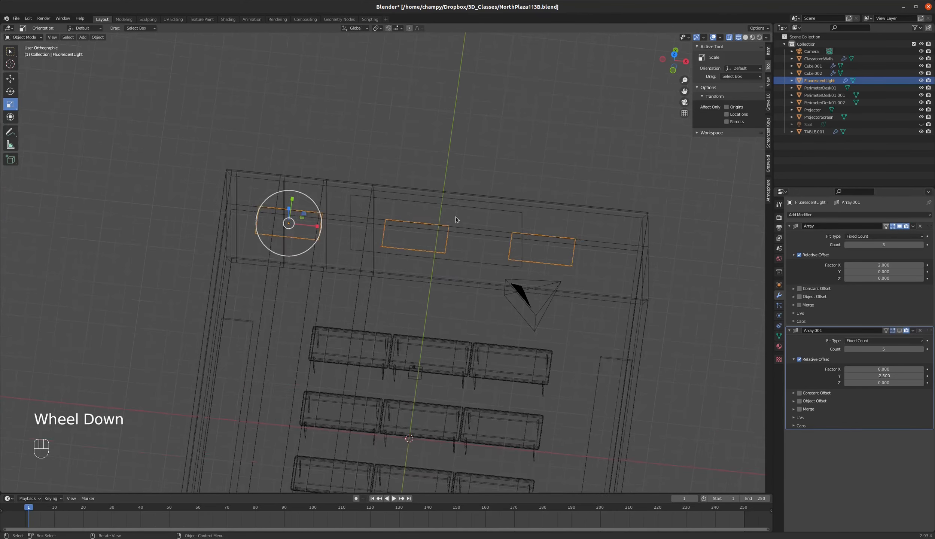
{"action": "scroll", "coordinate": [447, 332], "scroll_direction": "up", "scroll_amount": 1}
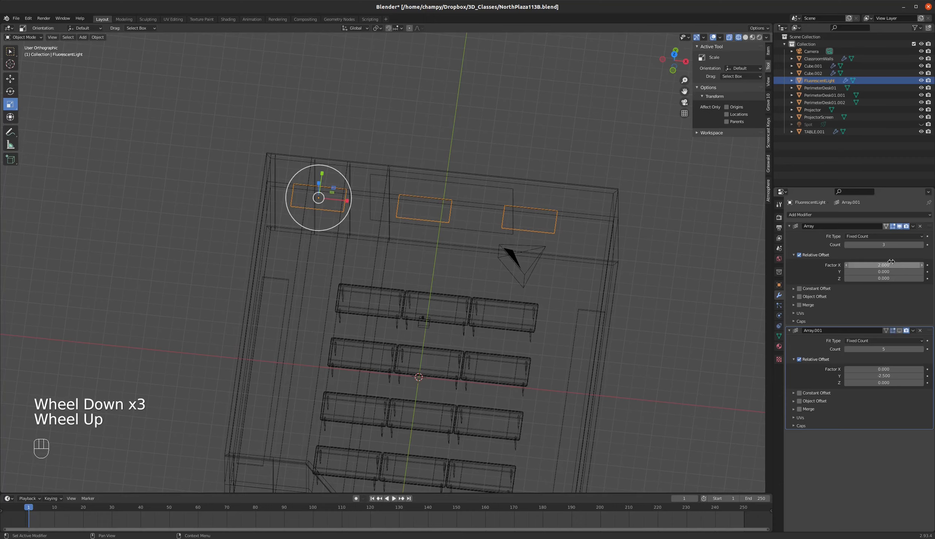
{"action": "left_click", "coordinate": [899, 330]}
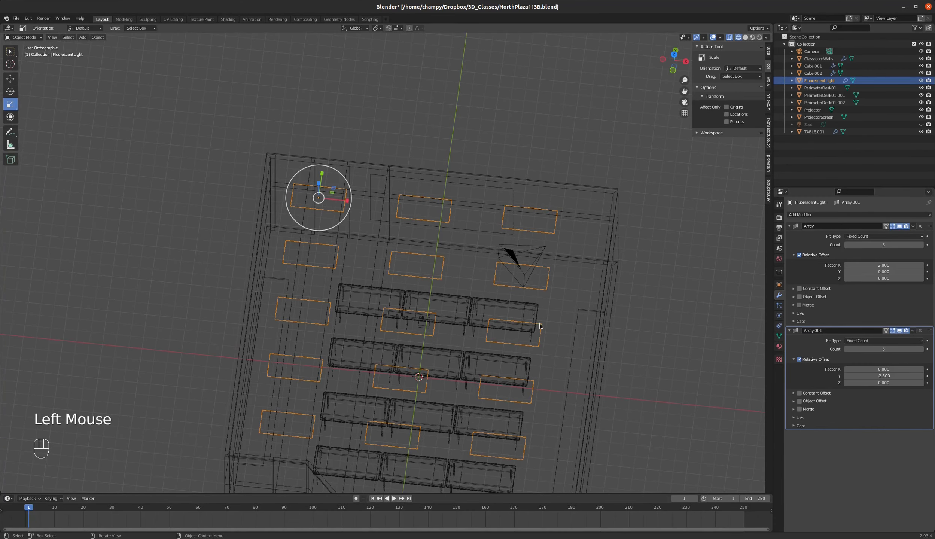
Inspect the full grid of ceiling lights around the room and in the rendered camera view.
{"action": "middle_click_drag", "start_coordinate": [540, 325], "coordinate": [539, 322]}
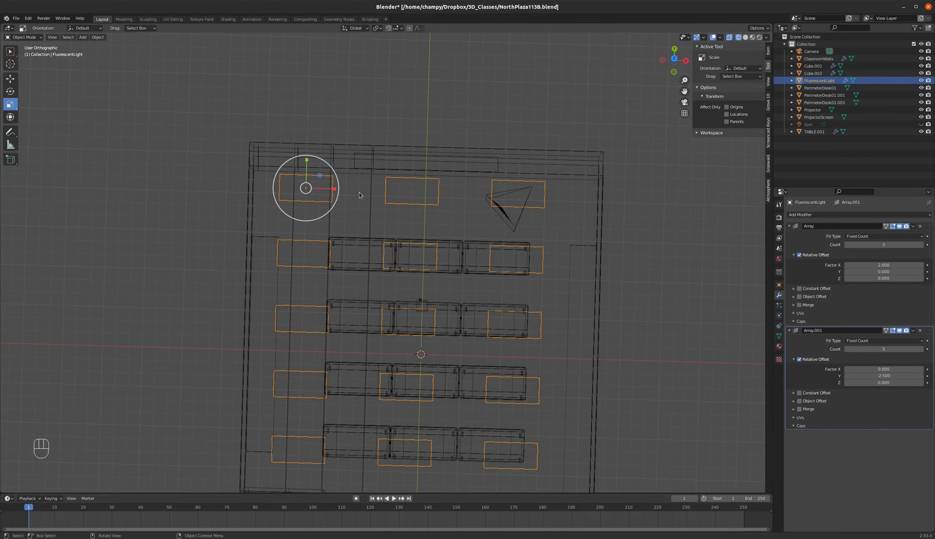
{"action": "middle_click_drag", "start_coordinate": [427, 300], "coordinate": [422, 316]}
{"action": "key", "text": "KP_0"}
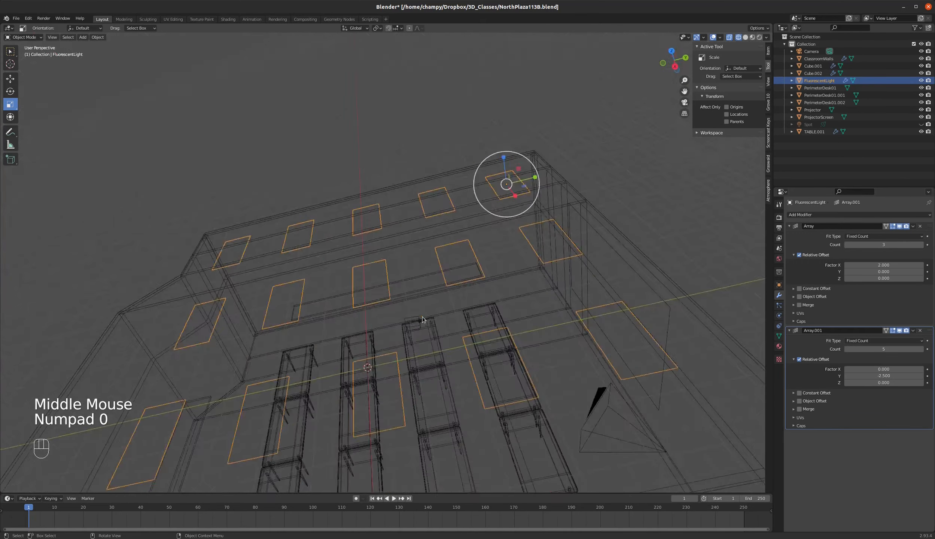
{"action": "key", "text": "z"}
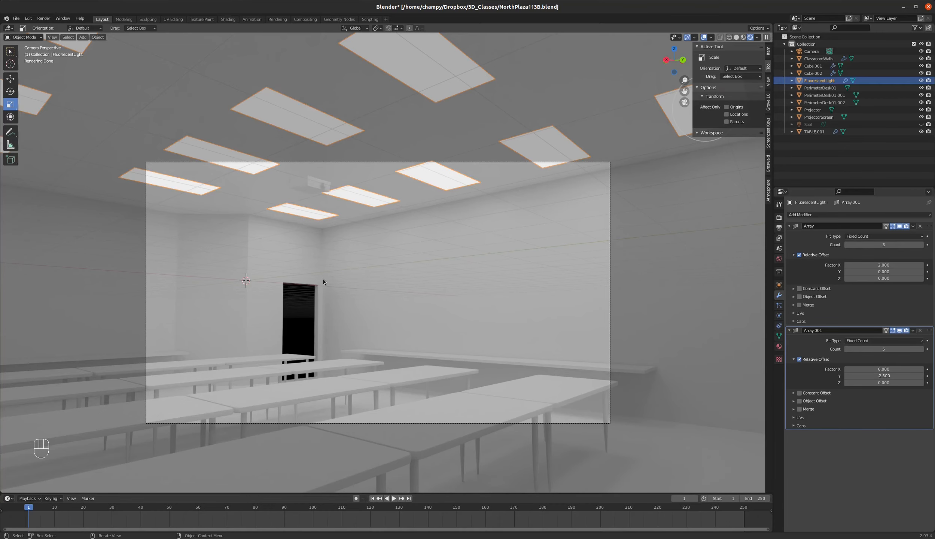
Switch to solid shading outside the room and hide the FluorescentLight object in the viewport.
{"action": "key", "text": "z"}
{"action": "middle_click_drag", "start_coordinate": [372, 248], "coordinate": [455, 278]}
{"action": "scroll", "coordinate": [506, 291], "scroll_direction": "down", "scroll_amount": 4}
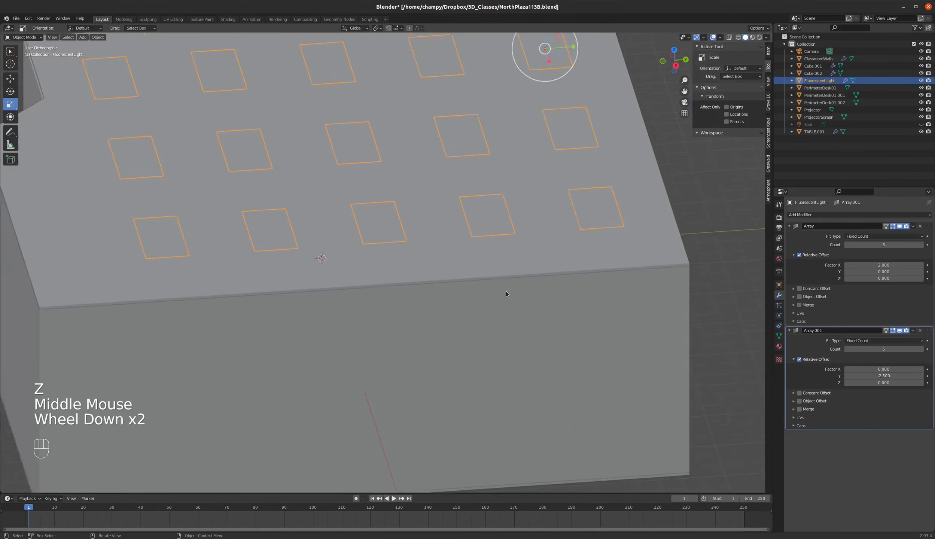
{"action": "left_click", "coordinate": [921, 81]}
{"action": "middle_click_drag", "start_coordinate": [411, 186], "coordinate": [444, 188]}
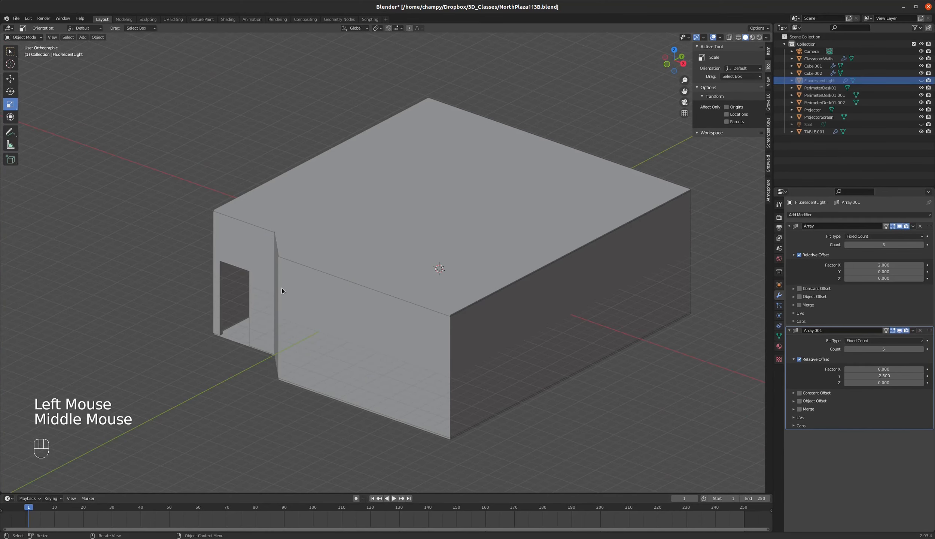
Add a spot light at the world origin.
{"action": "key", "text": "KP_7"}
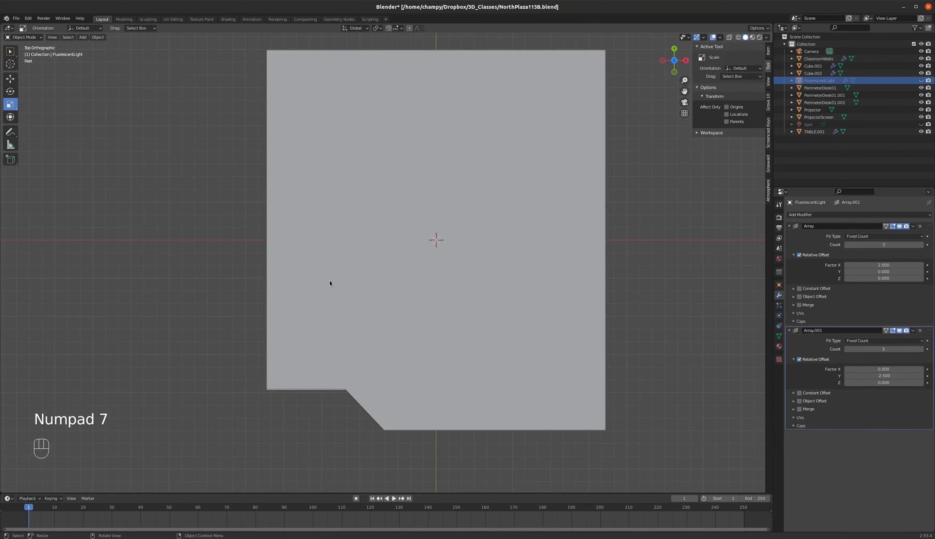
{"action": "key", "text": "shift+a"}
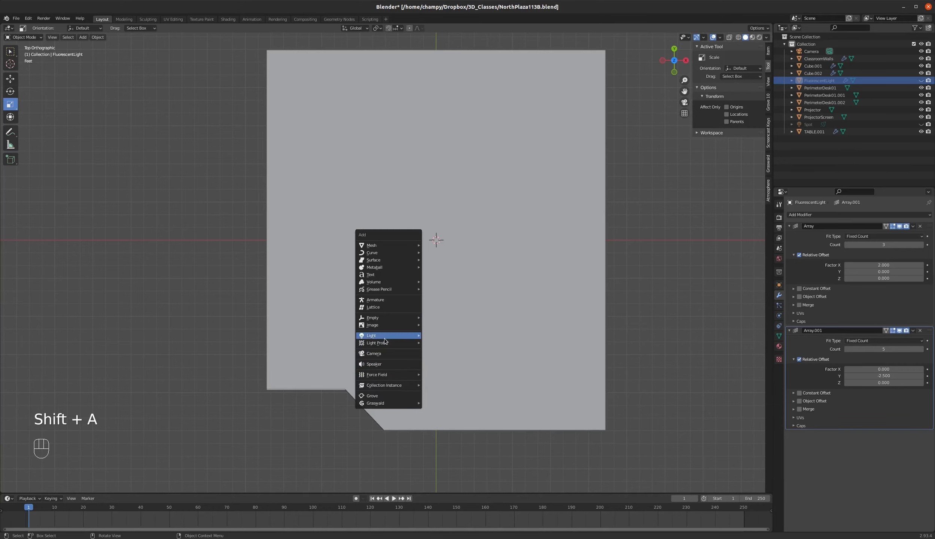
{"action": "mouse_move", "coordinate": [385, 336]}
{"action": "left_click", "coordinate": [437, 351]}
{"action": "scroll", "coordinate": [420, 337], "scroll_direction": "down", "scroll_amount": 2}
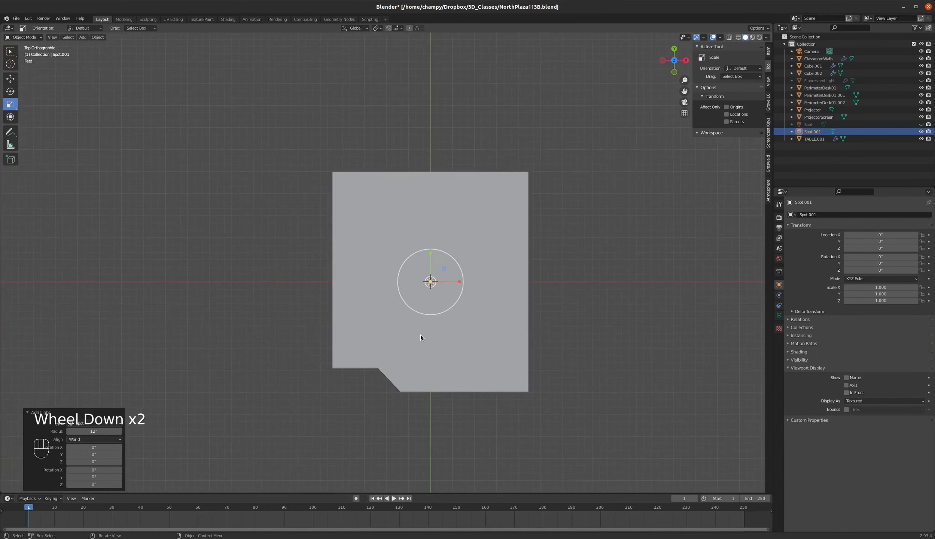
In the right side view, tilt the spot light to about 66° on X and move it outside the room to about Y -366", Z 63".
{"action": "key", "text": "KP_3"}
{"action": "key", "text": "r"}
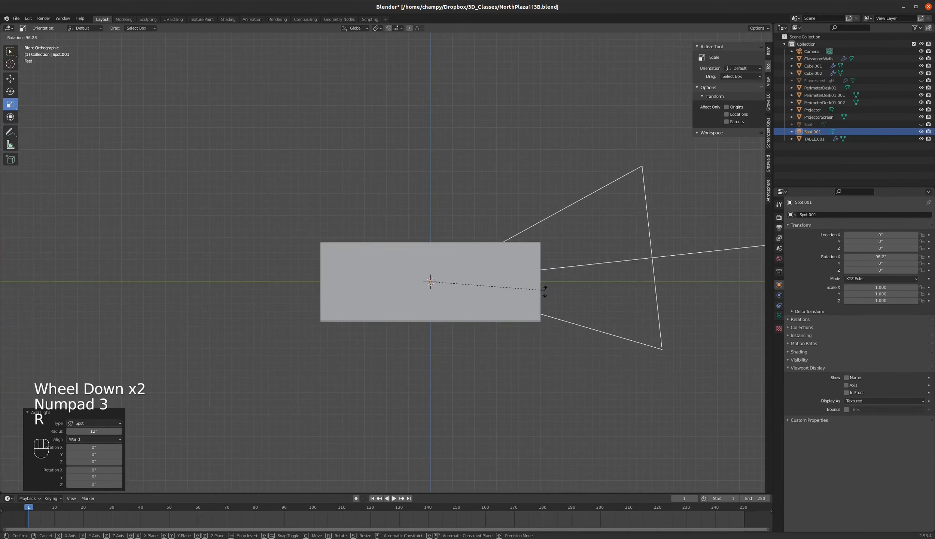
{"action": "left_click", "coordinate": [486, 333]}
{"action": "key", "text": "g"}
{"action": "left_click", "coordinate": [291, 303]}
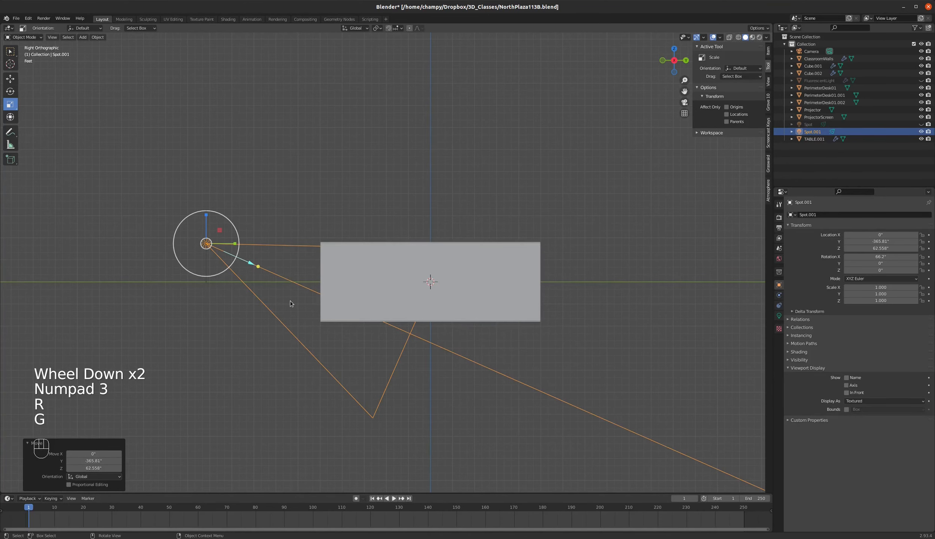
In the top view, rotate the spot light to about -21° on Z and move it to about X -197", Y -366".
{"action": "key", "text": "KP_7"}
{"action": "key", "text": "r"}
{"action": "left_click", "coordinate": [404, 333]}
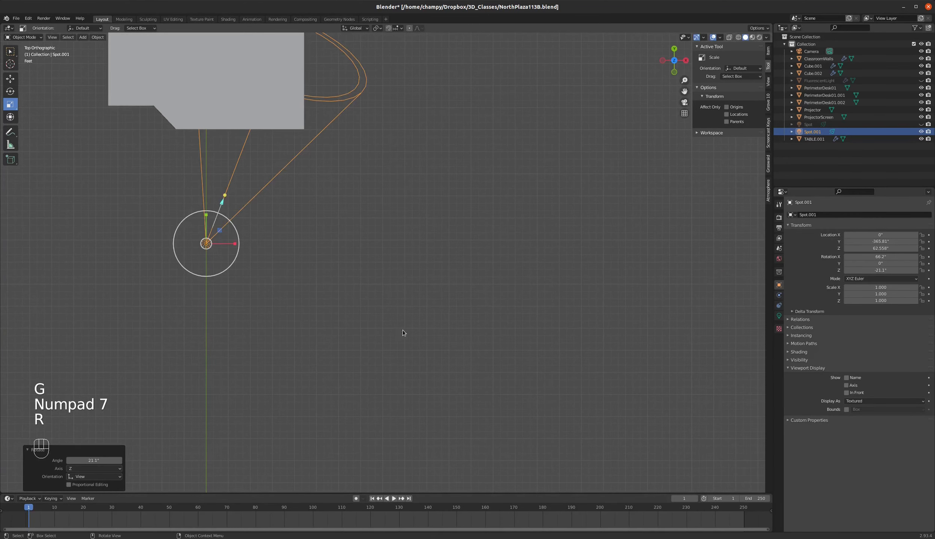
{"action": "key", "text": "g"}
{"action": "left_click", "coordinate": [283, 332]}
{"action": "middle_click_drag", "start_coordinate": [189, 232], "coordinate": [200, 202]}
Show the rendered camera view and set the spot light's power to 50000 W.
{"action": "key", "text": "KP_0"}
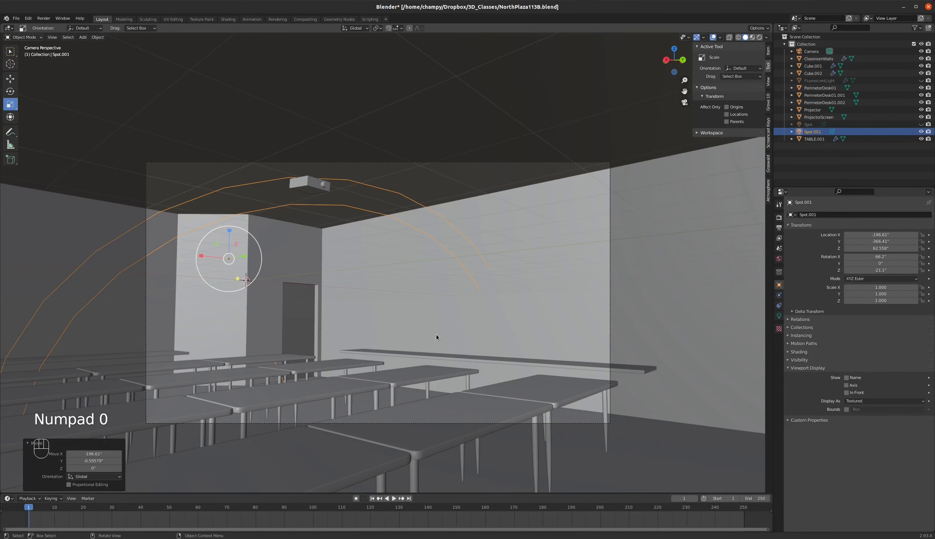
{"action": "key", "text": "z"}
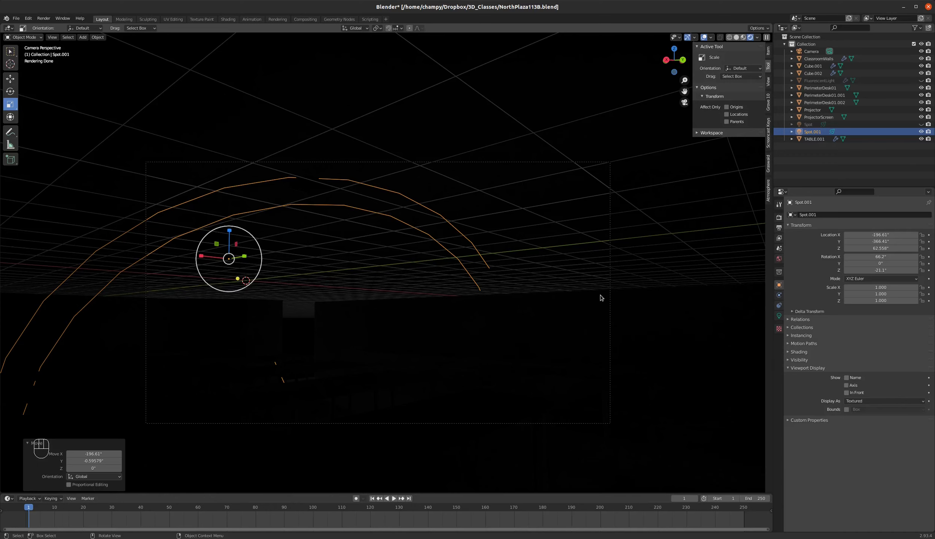
{"action": "left_click", "coordinate": [779, 315]}
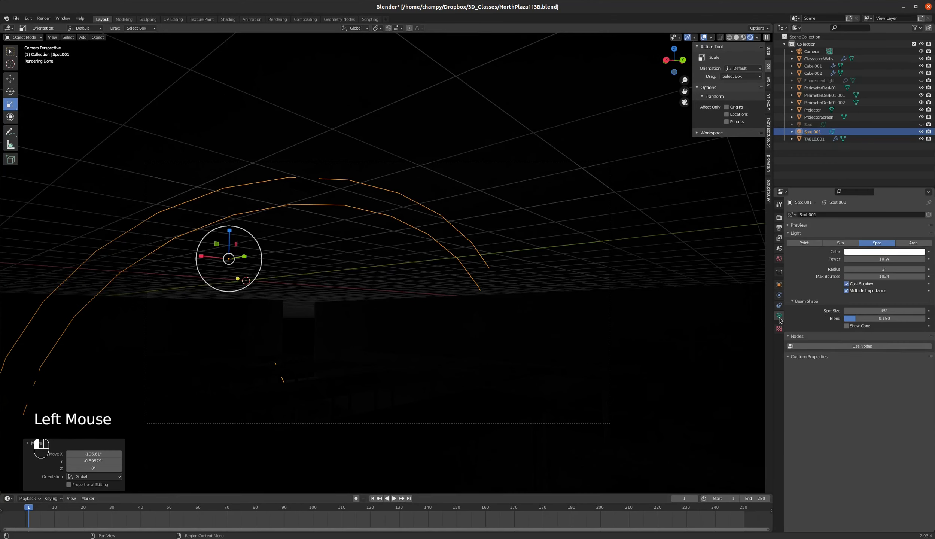
{"action": "left_click", "coordinate": [884, 259]}
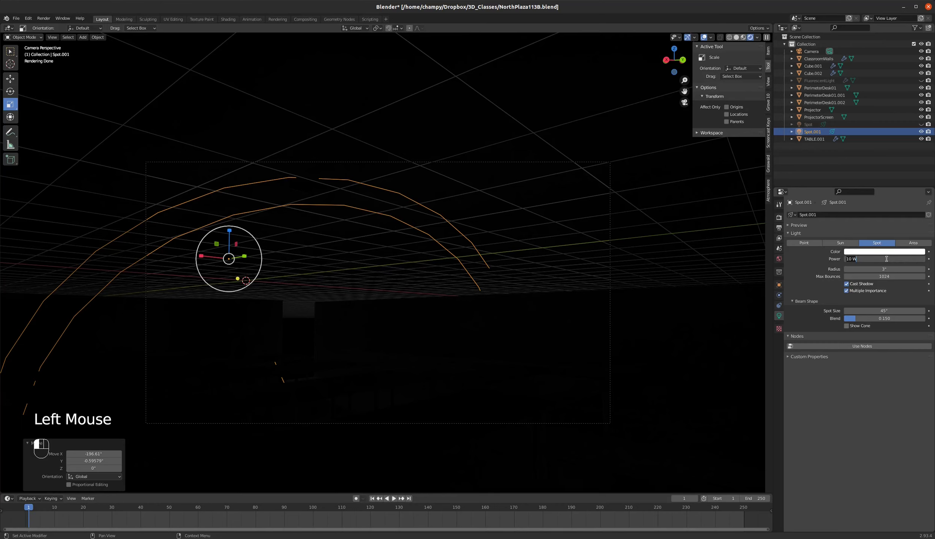
{"action": "type", "text": "50000"}
{"action": "key", "text": "Return"}
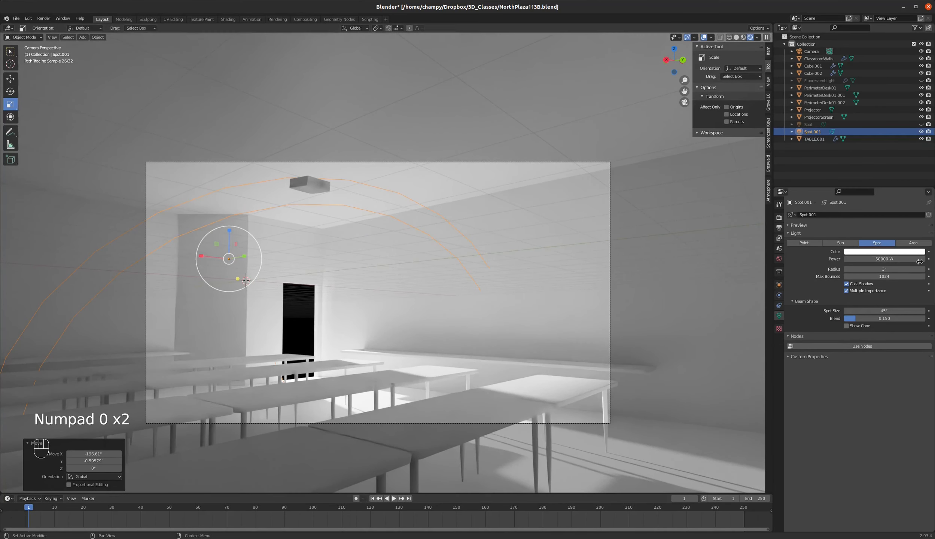
Reduce the spot light's power to 10000 W.
{"action": "left_click", "coordinate": [883, 259]}
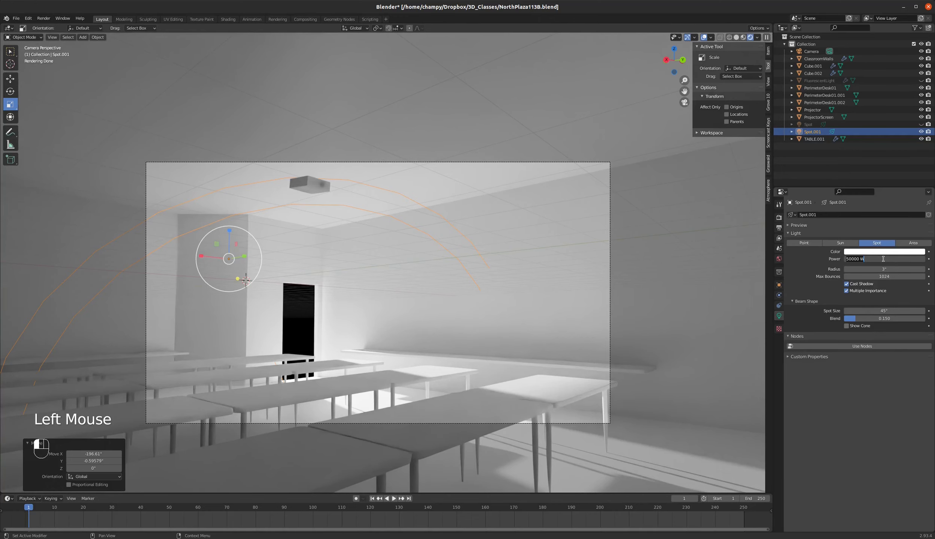
{"action": "type", "text": "10000"}
{"action": "key", "text": "Return"}
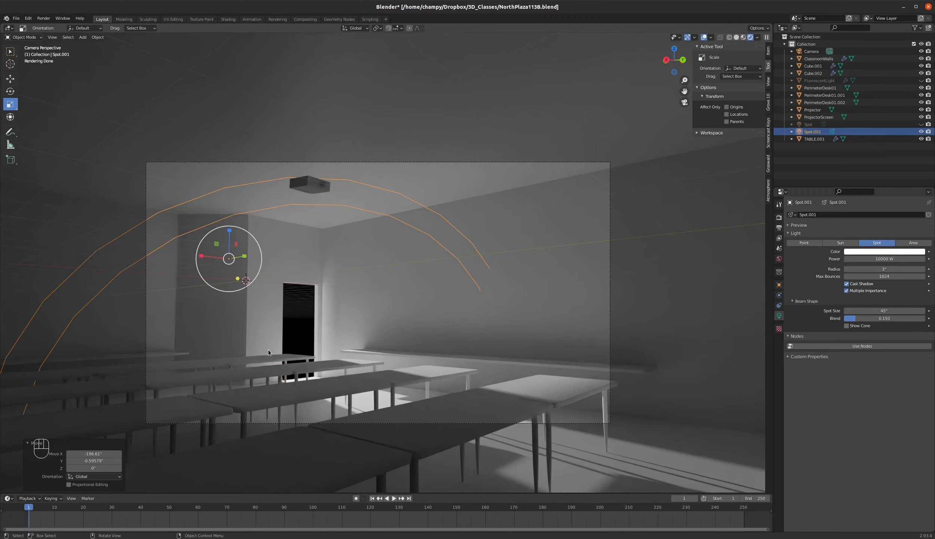
Select the ClassroomWalls object and open its material in the Shading workspace.
{"action": "scroll", "coordinate": [268, 350], "scroll_direction": "up", "scroll_amount": 2}
{"action": "scroll", "coordinate": [268, 350], "scroll_direction": "down", "scroll_amount": 1}
{"action": "scroll", "coordinate": [268, 350], "scroll_direction": "up", "scroll_amount": 1}
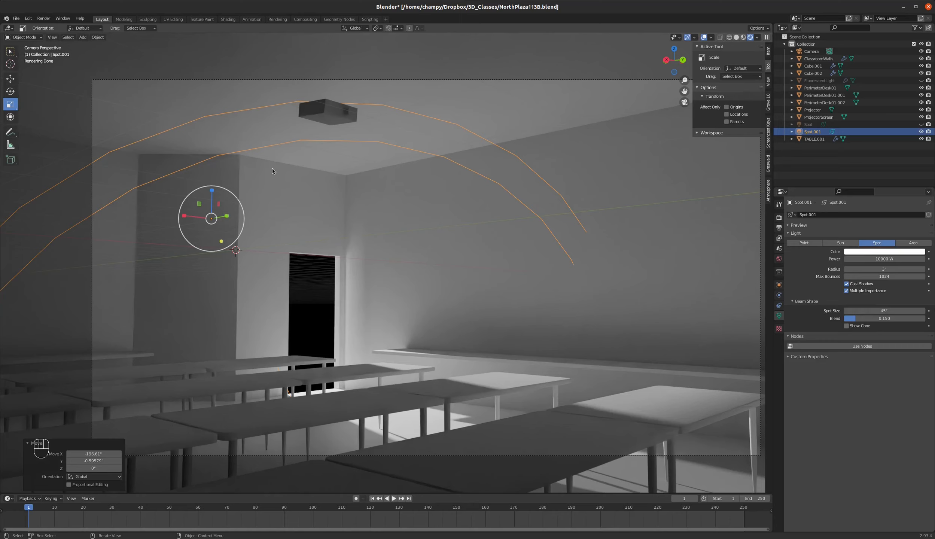
{"action": "left_click", "coordinate": [428, 239]}
{"action": "left_click", "coordinate": [228, 20]}
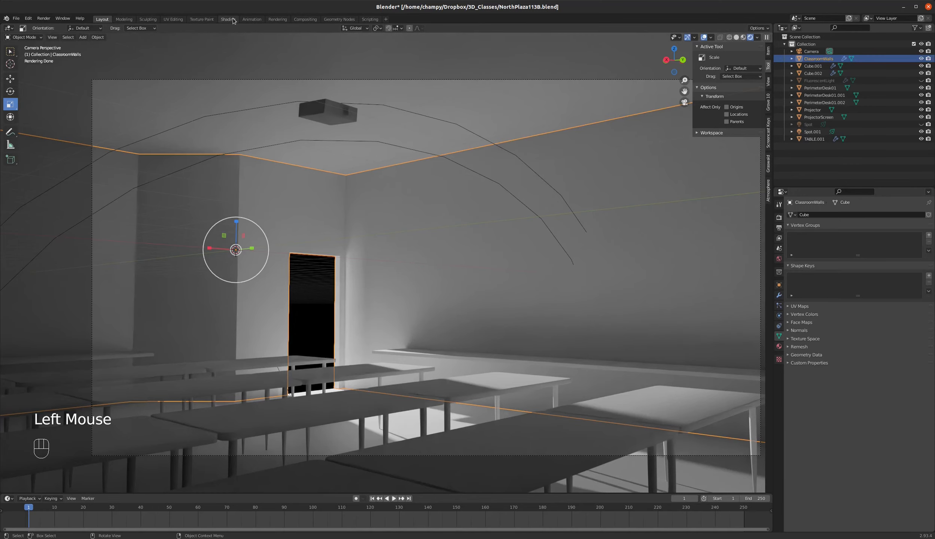
Move the Principled BSDF node away from the Material Output node and slightly reposition the output node.
{"action": "scroll", "coordinate": [575, 373], "scroll_direction": "down", "scroll_amount": 2}
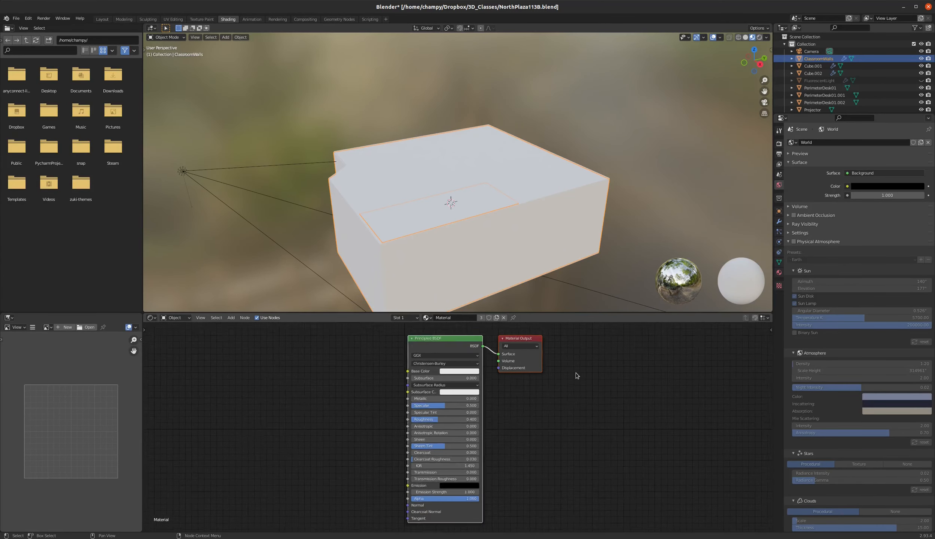
{"action": "left_click", "coordinate": [451, 340]}
{"action": "left_click_drag", "start_coordinate": [450, 340], "coordinate": [412, 341]}
{"action": "scroll", "coordinate": [533, 344], "scroll_direction": "up", "scroll_amount": 3}
{"action": "scroll", "coordinate": [532, 342], "scroll_direction": "up", "scroll_amount": 3}
{"action": "scroll", "coordinate": [524, 344], "scroll_direction": "down", "scroll_amount": 3}
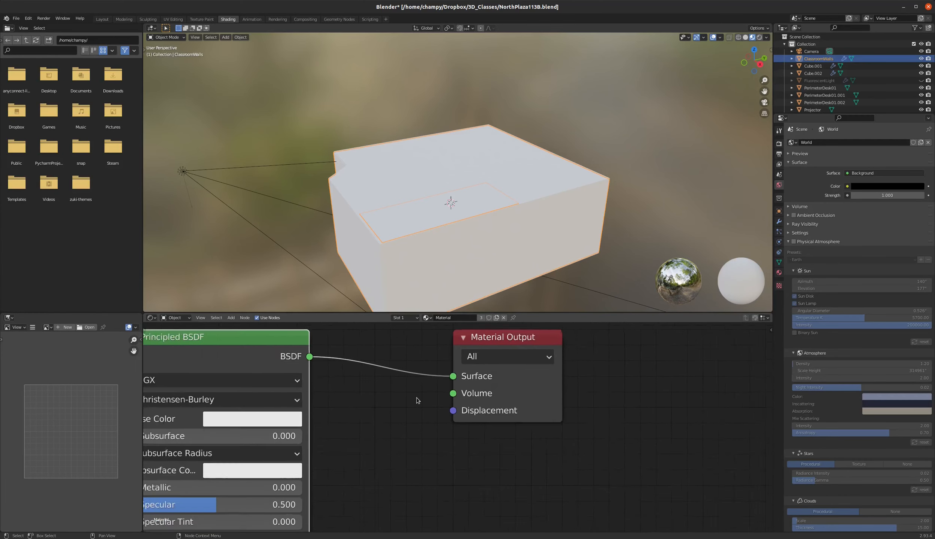
{"action": "scroll", "coordinate": [484, 350], "scroll_direction": "up", "scroll_amount": 2}
{"action": "left_click", "coordinate": [484, 353]}
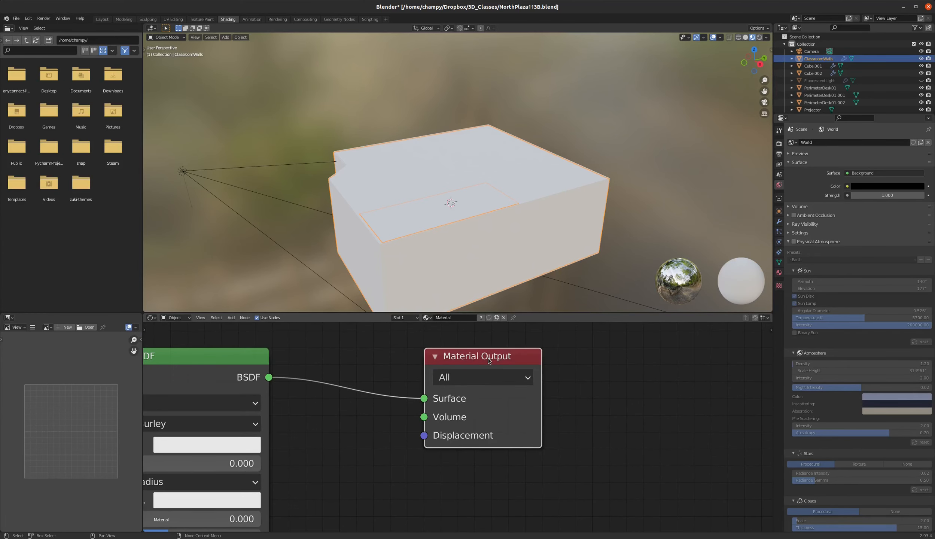
{"action": "mouse_move", "coordinate": [490, 360]}
{"action": "left_mouse_down"}
{"action": "mouse_move", "coordinate": [465, 359]}
{"action": "mouse_move", "coordinate": [482, 359]}
{"action": "left_mouse_up"}
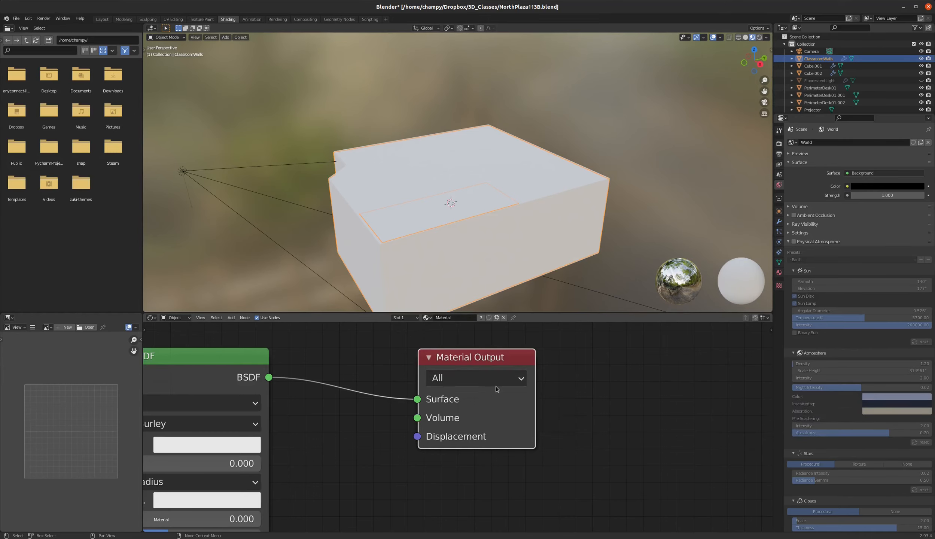
{"action": "scroll", "coordinate": [600, 383], "scroll_direction": "down", "scroll_amount": 4}
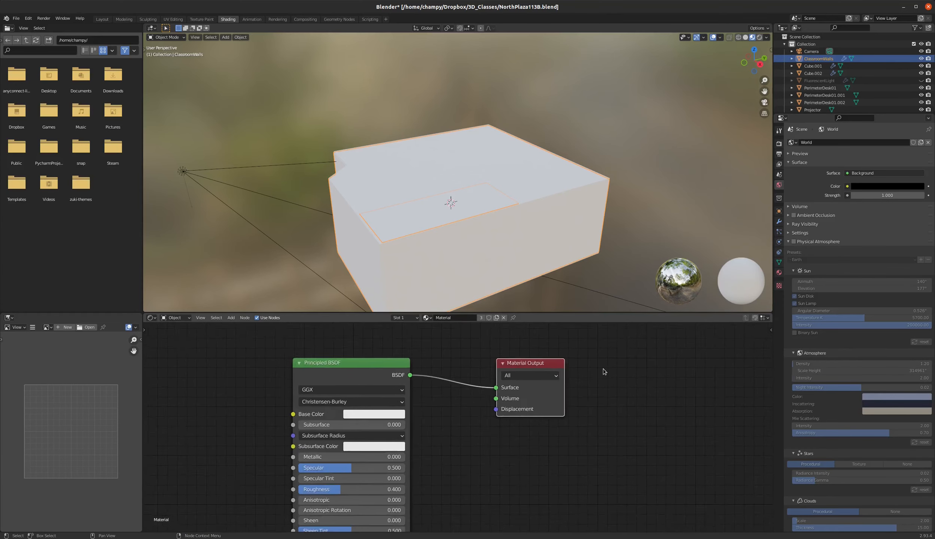
{"action": "scroll", "coordinate": [589, 363], "scroll_direction": "down", "scroll_amount": 2}
{"action": "scroll", "coordinate": [585, 400], "scroll_direction": "up", "scroll_amount": 4}
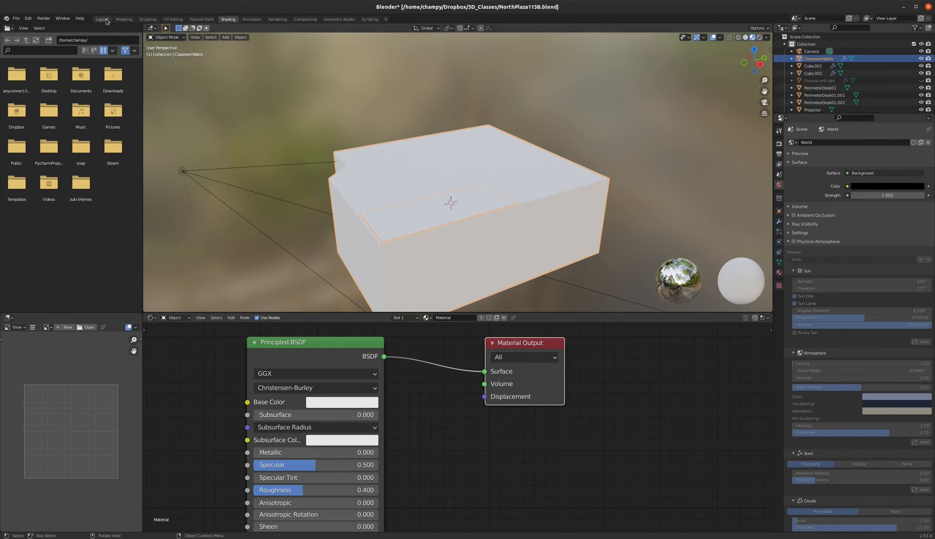
Return to the Layout workspace and show the classroom from outside in solid shading.
{"action": "left_click", "coordinate": [102, 19]}
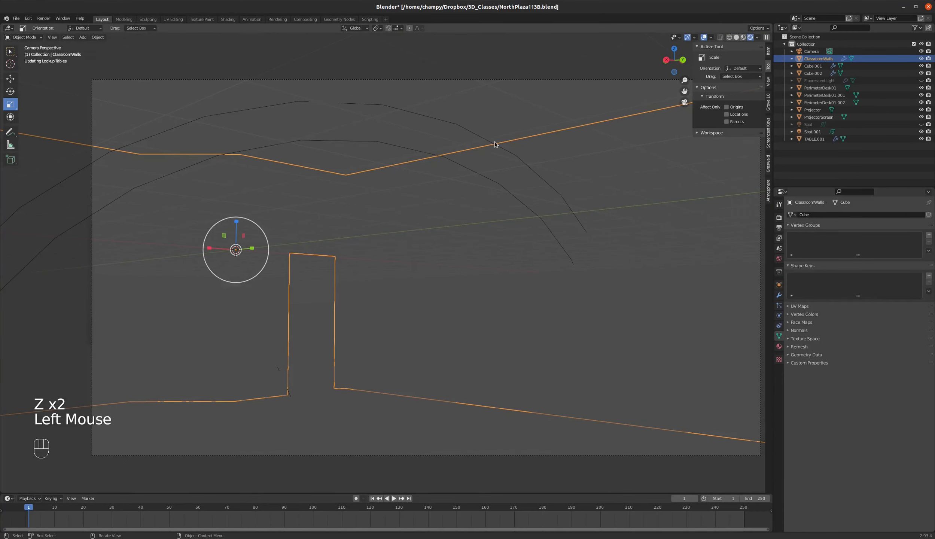
{"action": "mouse_move", "coordinate": [495, 145]}
{"action": "middle_mouse_down"}
{"action": "mouse_move", "coordinate": [497, 162]}
{"action": "mouse_move", "coordinate": [451, 194]}
{"action": "middle_mouse_up"}
{"action": "key", "text": "z"}
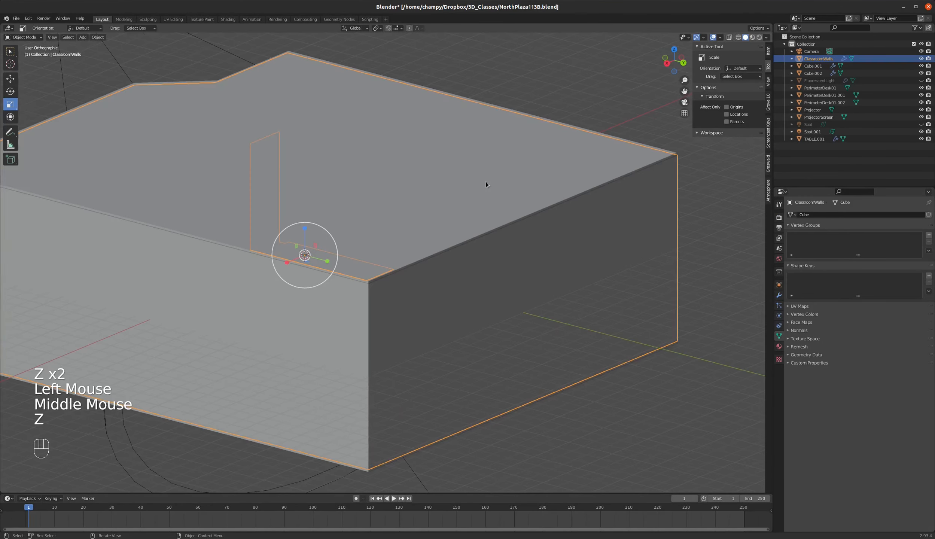
{"action": "scroll", "coordinate": [409, 142], "scroll_direction": "down", "scroll_amount": 3}
{"action": "middle_click_drag", "start_coordinate": [409, 142], "coordinate": [436, 176]}
{"action": "left_click", "coordinate": [339, 305]}
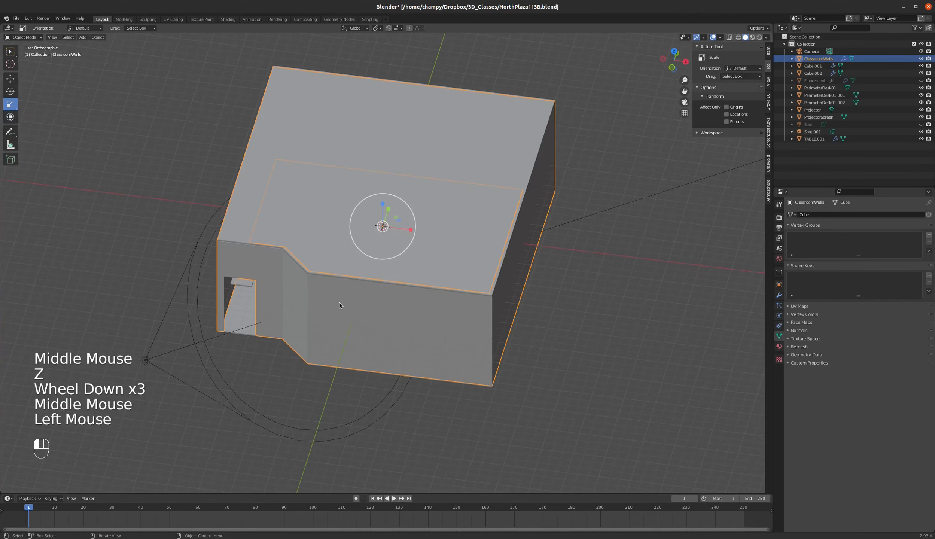
{"action": "left_click", "coordinate": [483, 328]}
{"action": "middle_click_drag", "start_coordinate": [535, 274], "coordinate": [524, 265]}
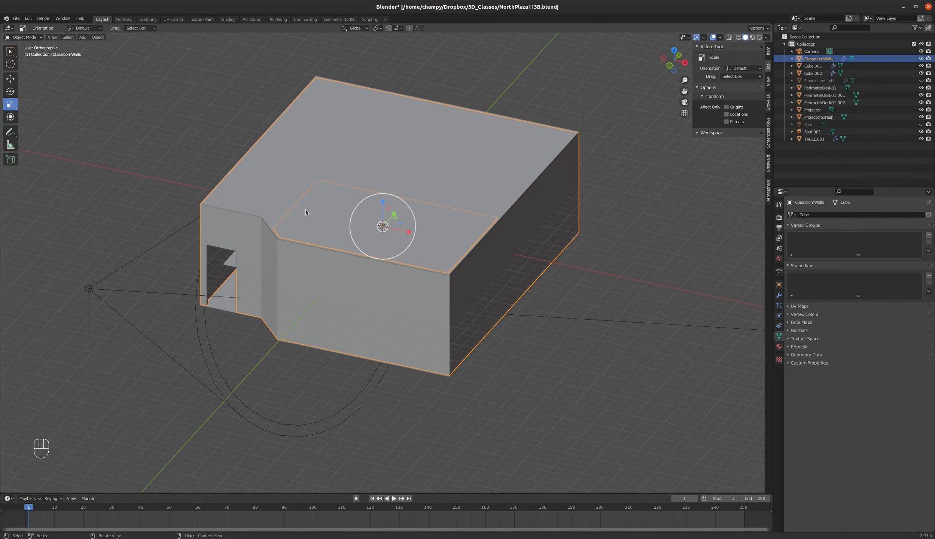
Duplicate the ClassroomWalls object, keeping the copy in its original position.
{"action": "scroll", "coordinate": [306, 213], "scroll_direction": "up", "scroll_amount": 2}
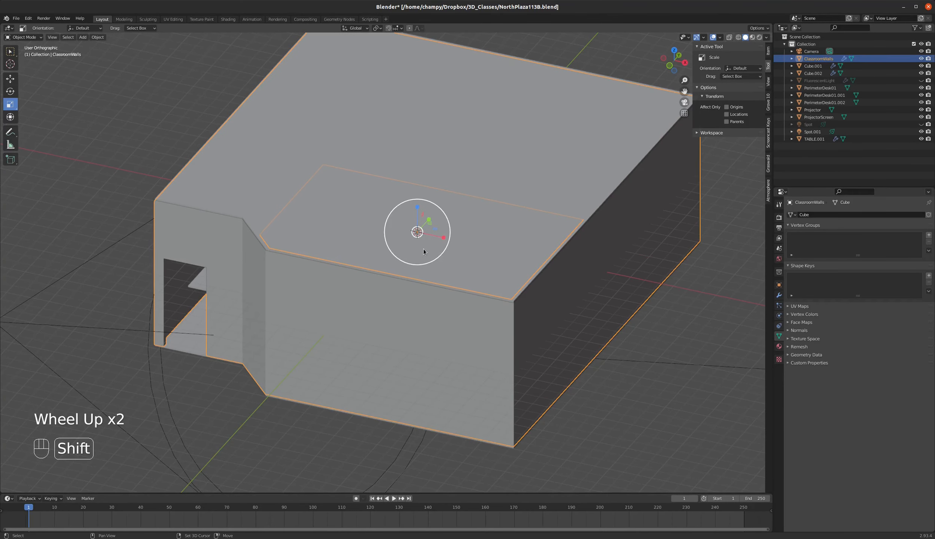
{"action": "key", "text": "shift+d"}
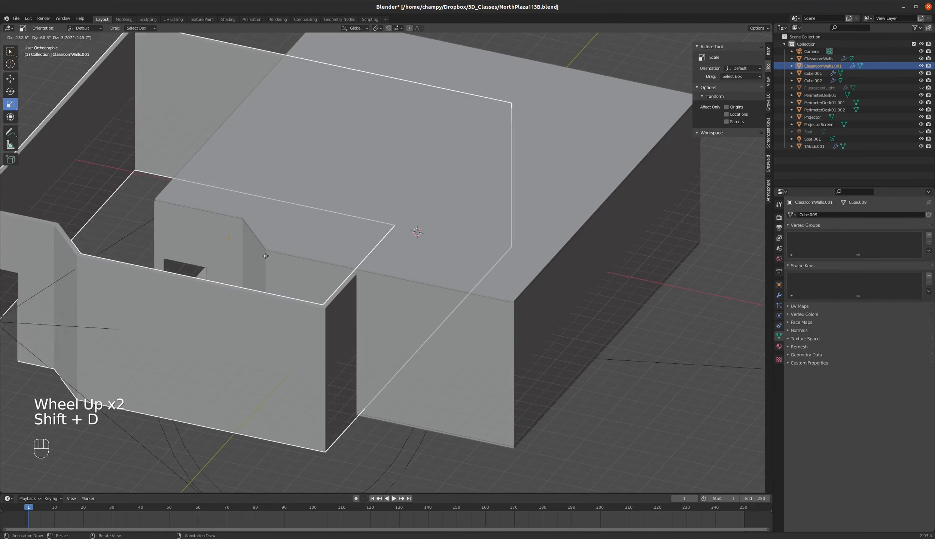
{"action": "right_click", "coordinate": [326, 246]}
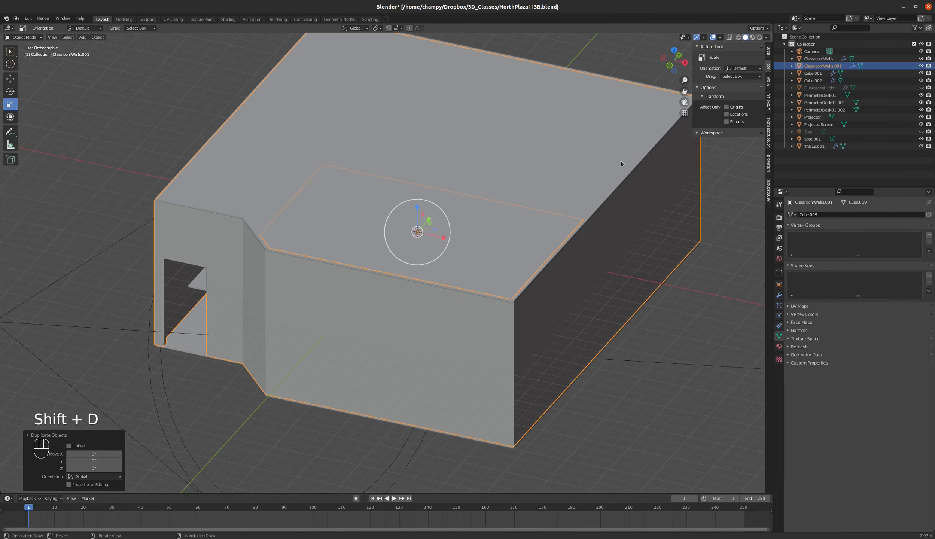
Rename the duplicated walls object as Classroom.Dust.Volume.
{"action": "double_click", "coordinate": [829, 66]}
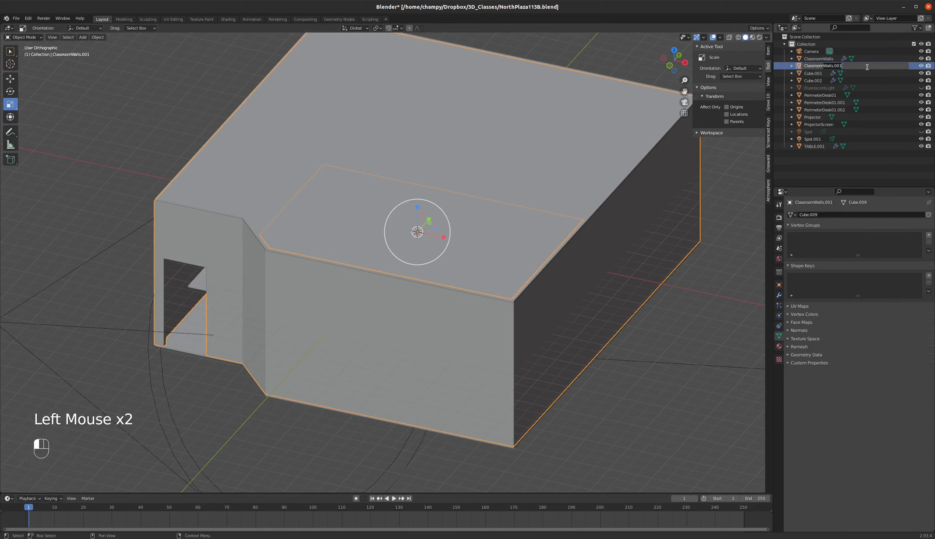
{"action": "key", "text": "BackSpace"}
{"action": "key", "text": "BackSpace"}
{"action": "key", "text": "BackSpace"}
{"action": "key", "text": "BackSpace"}
{"action": "key", "text": "BackSpace"}
{"action": "key", "text": "BackSpace"}
{"action": "key", "text": "BackSpace"}
{"action": "key", "text": "BackSpace"}
{"action": "key", "text": "BackSpace"}
{"action": "type", "text": ".Dust.Volume"}
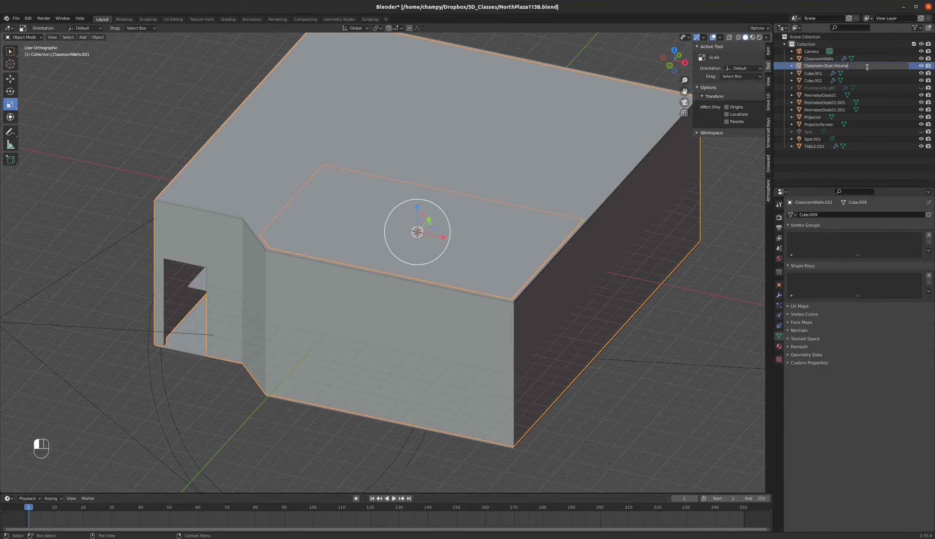
{"action": "key", "text": "Return"}
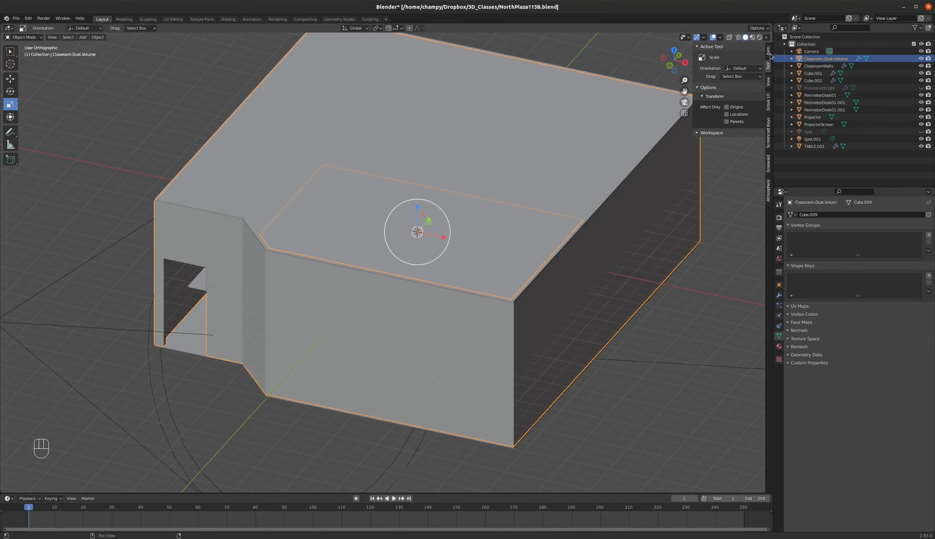
Isolate Classroom.Dust.Volume in local view and remove its Solidify modifier.
{"action": "key", "text": "KP_Divide"}
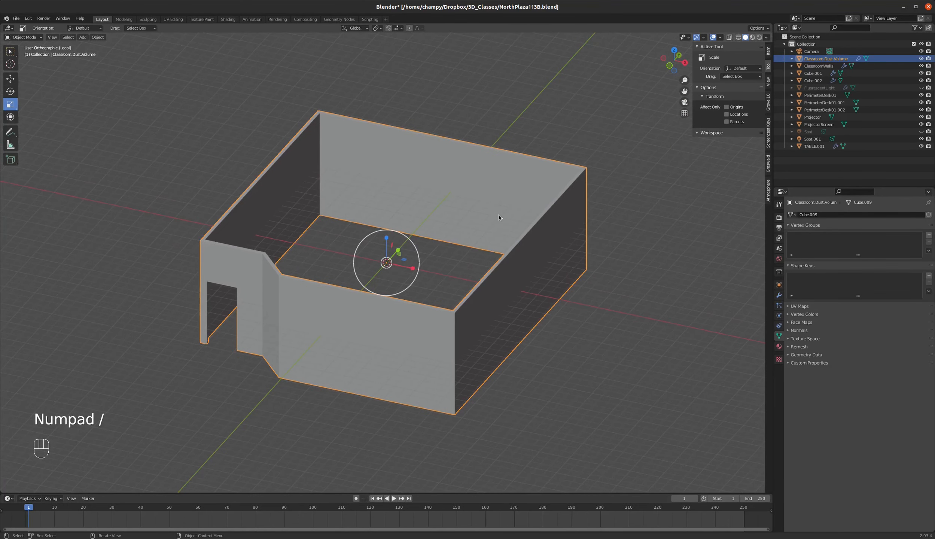
{"action": "middle_click_drag", "start_coordinate": [498, 217], "coordinate": [525, 248]}
{"action": "scroll", "coordinate": [449, 328], "scroll_direction": "up", "scroll_amount": 3}
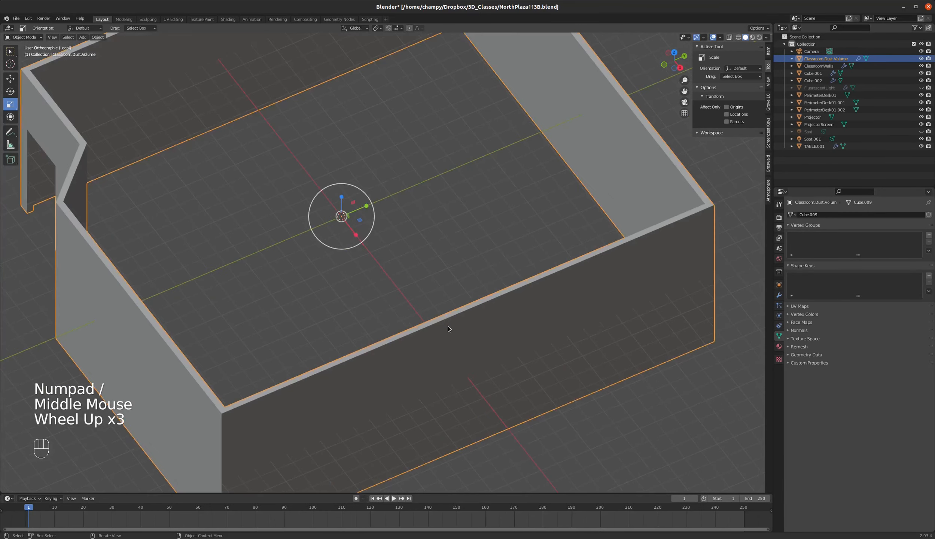
{"action": "scroll", "coordinate": [459, 310], "scroll_direction": "down", "scroll_amount": 1}
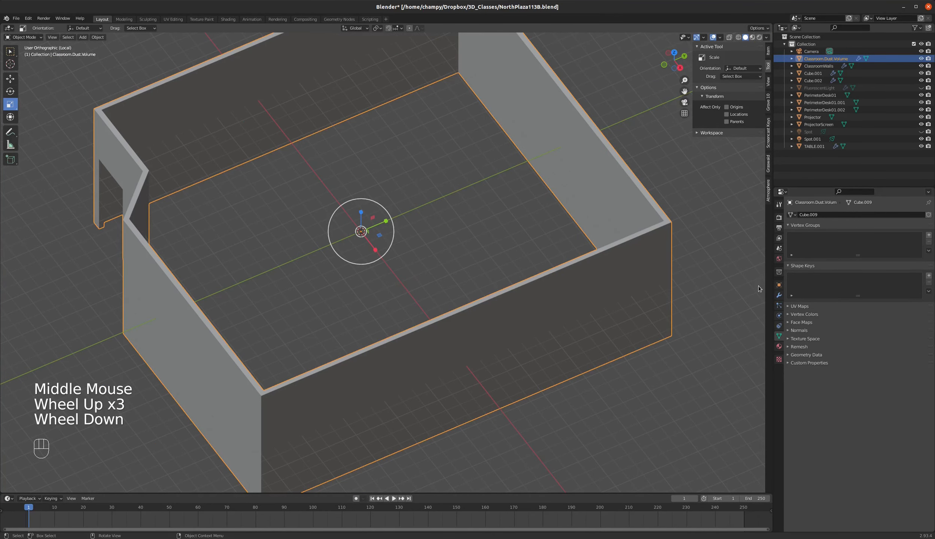
{"action": "left_click", "coordinate": [779, 295]}
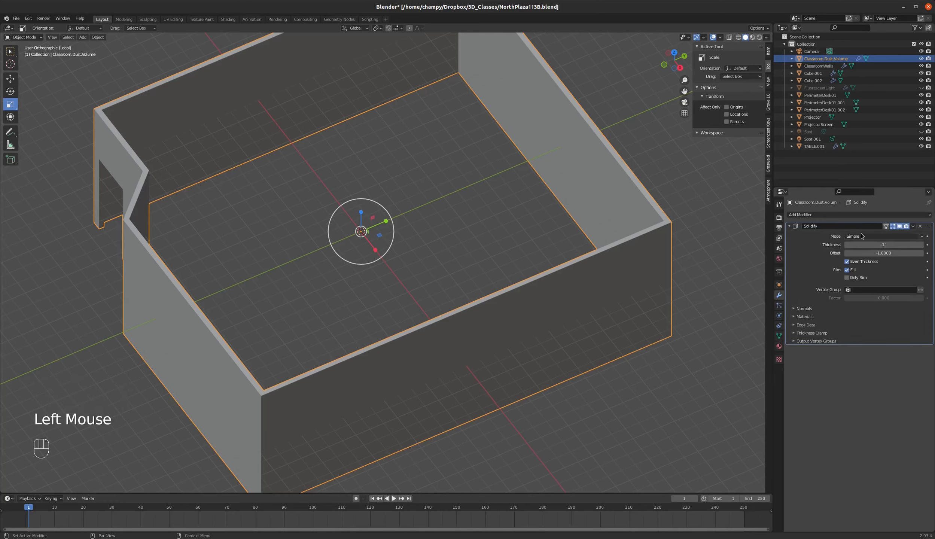
{"action": "left_click", "coordinate": [920, 227]}
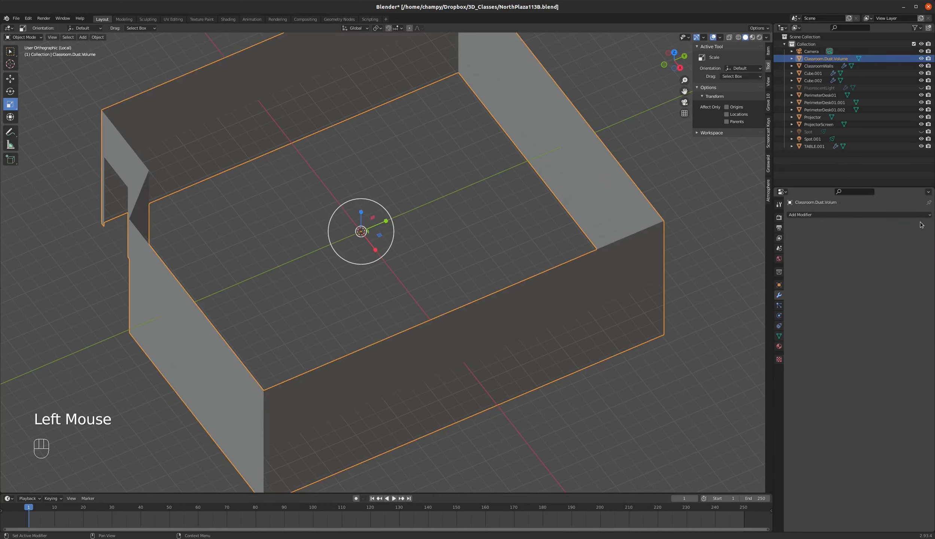
In Edit Mode, select the edges around the doorway opening and fill it with a face.
{"action": "middle_click_drag", "start_coordinate": [501, 200], "coordinate": [439, 237]}
{"action": "key", "text": "Tab"}
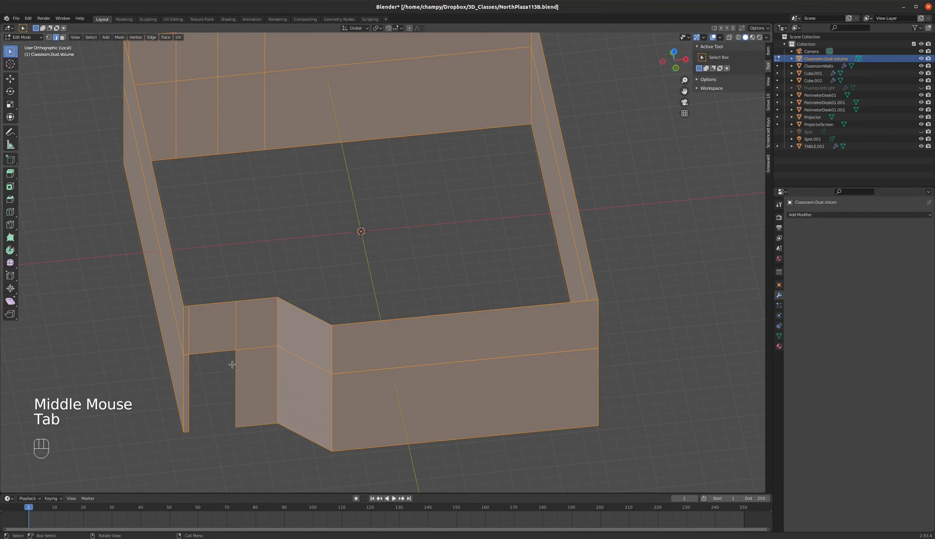
{"action": "left_click", "coordinate": [218, 354]}
{"action": "left_click", "coordinate": [195, 370], "text": "shift"}
{"action": "left_click", "coordinate": [202, 359], "text": "shift"}
{"action": "key", "text": "f"}
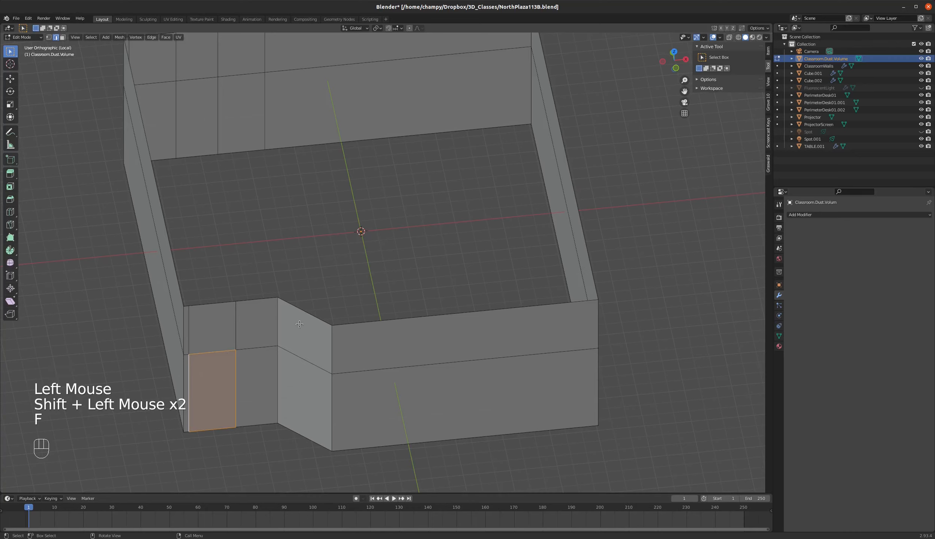
Select the edge loop around the open top of the walls and close it with Grid Fill.
{"action": "left_click", "coordinate": [184, 292]}
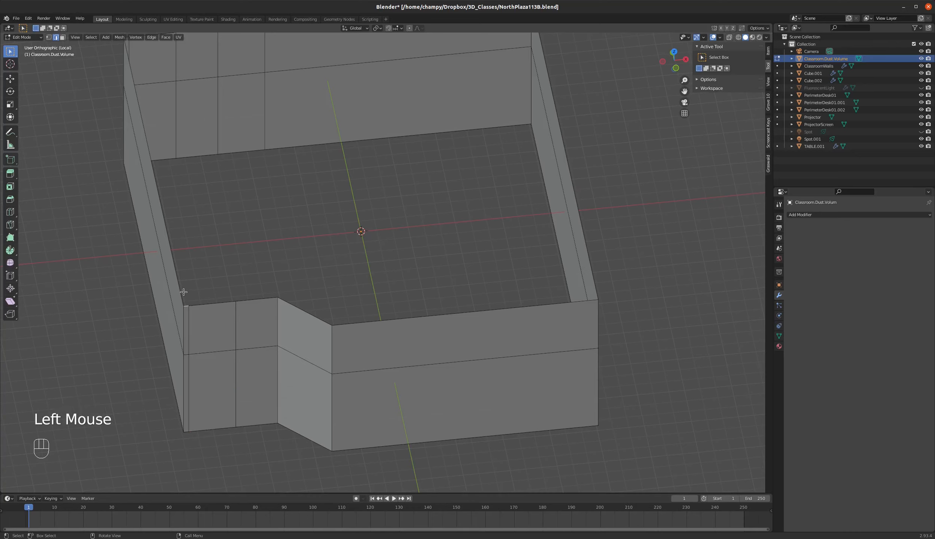
{"action": "left_click", "coordinate": [183, 292], "text": "shift"}
{"action": "left_click", "coordinate": [205, 304], "text": "alt"}
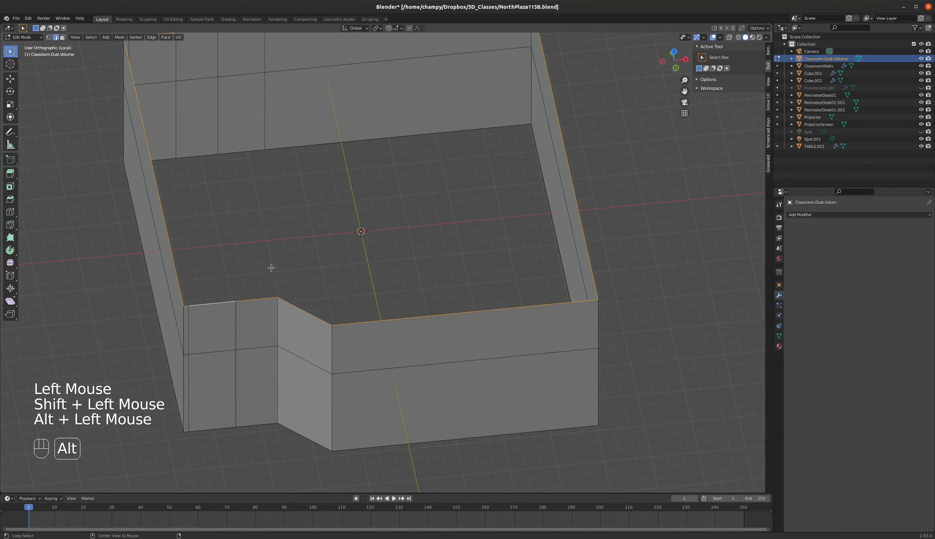
{"action": "key", "text": "ctrl"}
{"action": "key", "text": "ctrl+f"}
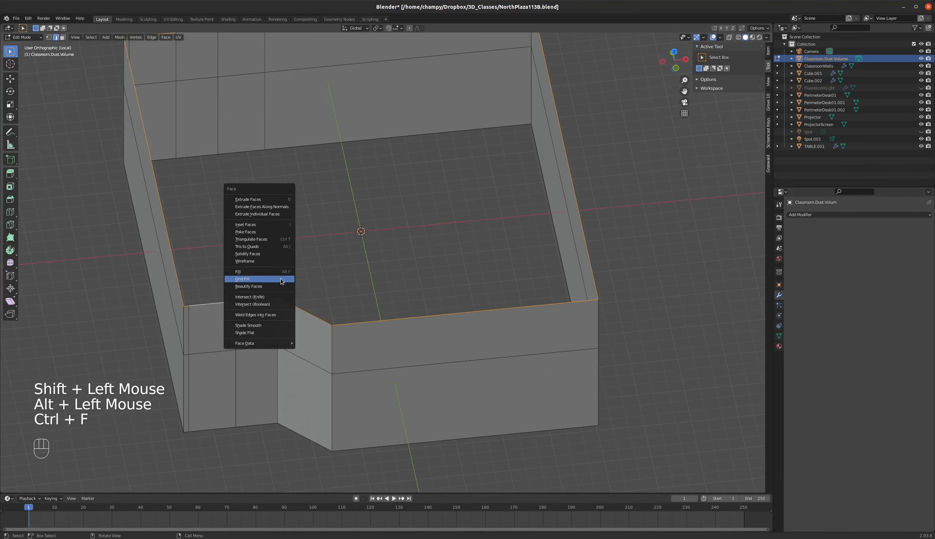
{"action": "left_click", "coordinate": [280, 279]}
Select the edge loop around the open underside of the walls and close it with Grid Fill.
{"action": "middle_click_drag", "start_coordinate": [329, 346], "coordinate": [342, 250]}
{"action": "left_click", "coordinate": [347, 195], "text": "alt"}
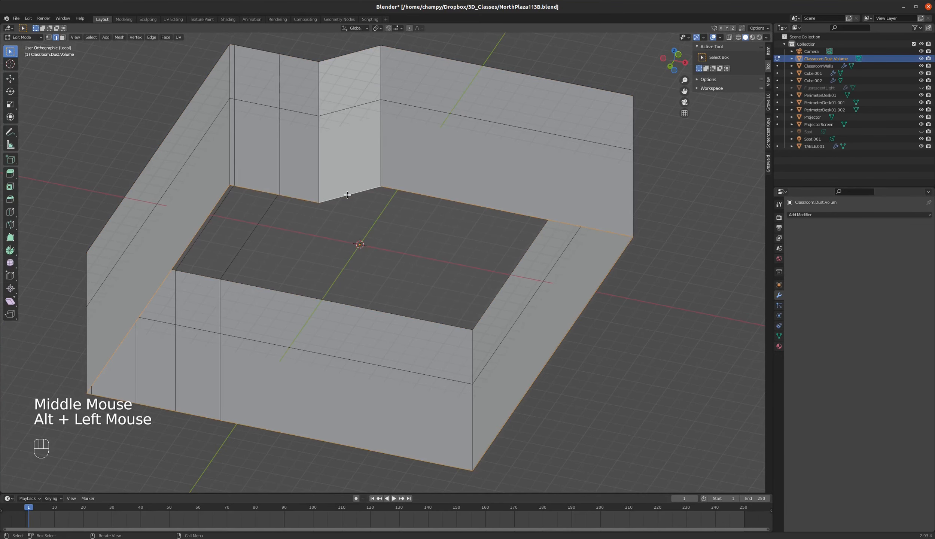
{"action": "key", "text": "ctrl+f"}
{"action": "left_click", "coordinate": [317, 195]}
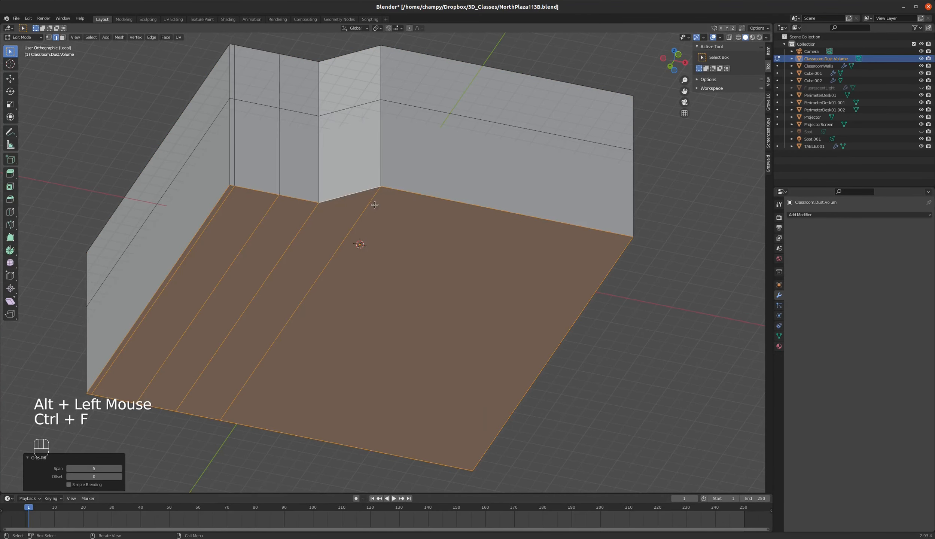
{"action": "middle_click_drag", "start_coordinate": [368, 186], "coordinate": [412, 250]}
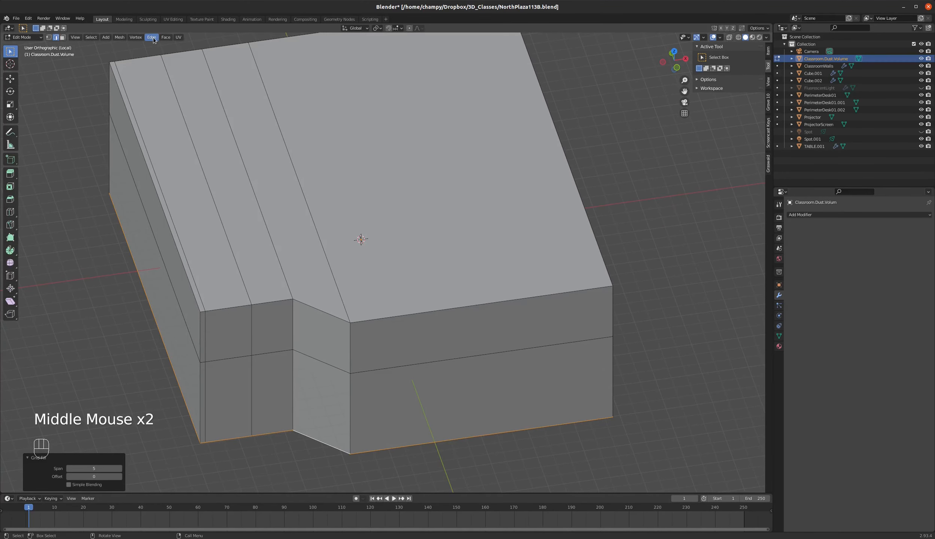
Look over the closed volume mesh, return to Object Mode and exit local view to show the whole scene.
{"action": "left_click", "coordinate": [166, 37]}
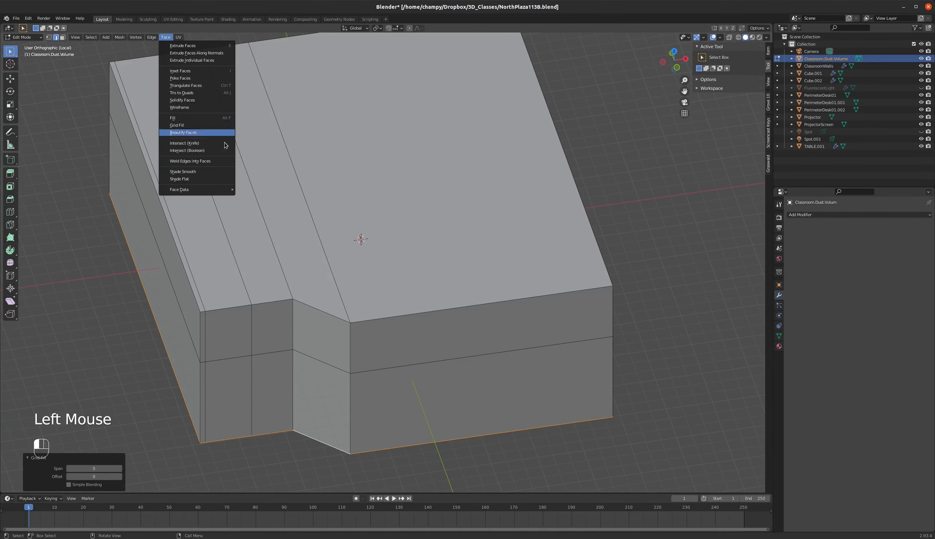
{"action": "key", "text": "a"}
{"action": "key", "text": "a"}
{"action": "key", "text": "a"}
{"action": "key", "text": "a"}
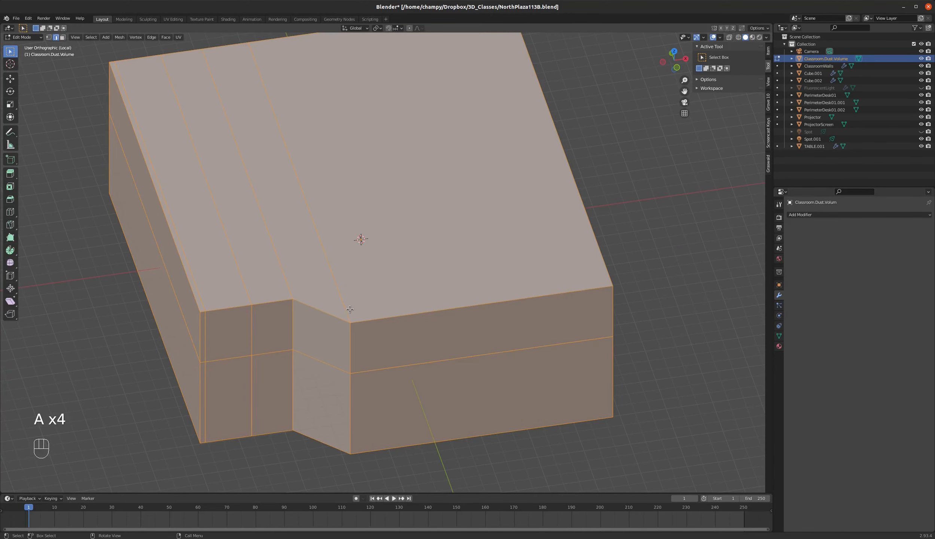
{"action": "scroll", "coordinate": [343, 315], "scroll_direction": "down", "scroll_amount": 3}
{"action": "scroll", "coordinate": [343, 315], "scroll_direction": "down", "scroll_amount": 1}
{"action": "key", "text": "a"}
{"action": "scroll", "coordinate": [344, 299], "scroll_direction": "up", "scroll_amount": 2}
{"action": "key", "text": "a"}
{"action": "scroll", "coordinate": [344, 295], "scroll_direction": "up", "scroll_amount": 3}
{"action": "key", "text": "Tab"}
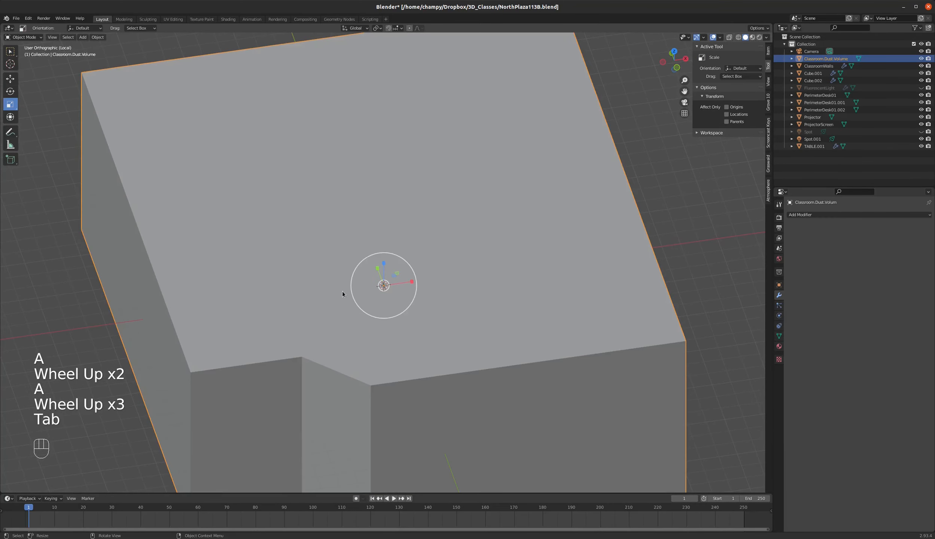
{"action": "middle_click_drag", "start_coordinate": [549, 262], "coordinate": [501, 251]}
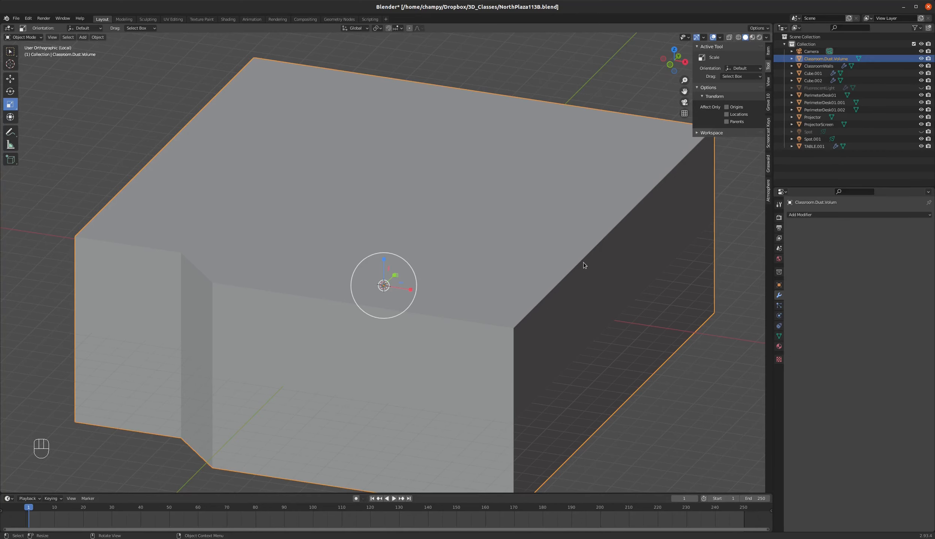
{"action": "key", "text": "KP_Divide"}
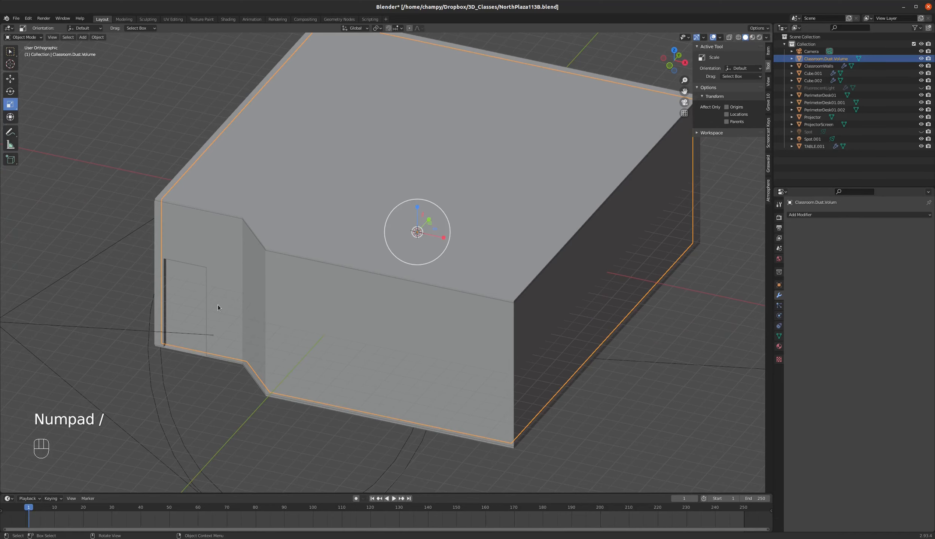
Set the viewport display of Classroom.Dust.Volume to Wire and inspect the doorway through it.
{"action": "scroll", "coordinate": [218, 307], "scroll_direction": "down", "scroll_amount": 1}
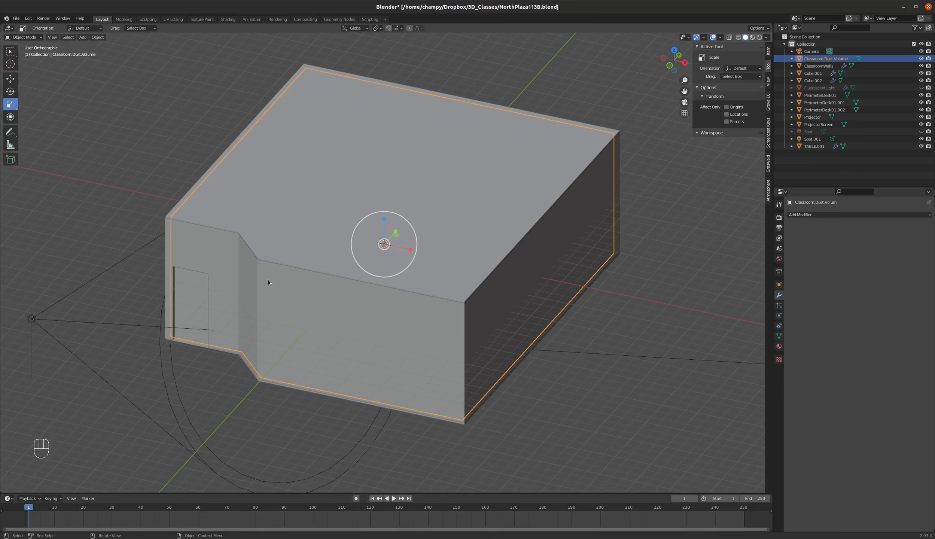
{"action": "left_click", "coordinate": [779, 284]}
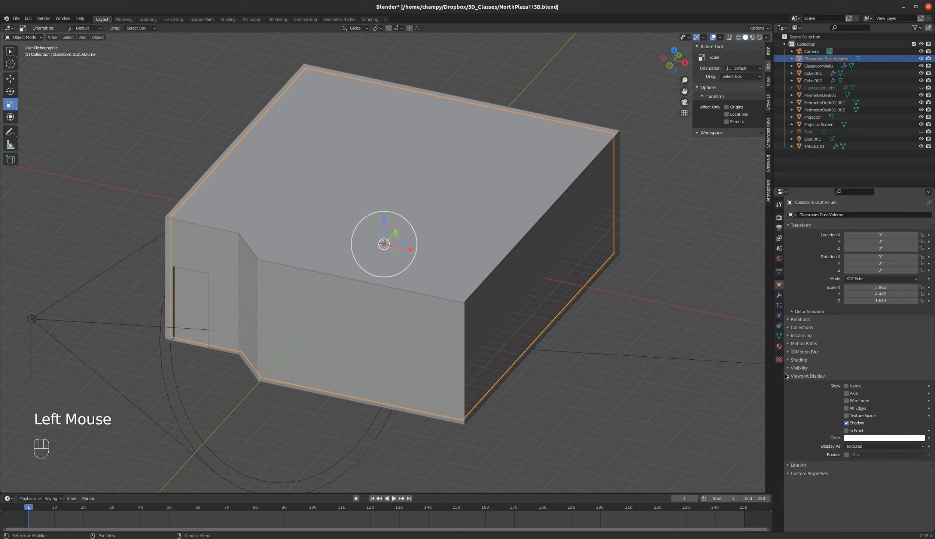
{"action": "left_click", "coordinate": [869, 447]}
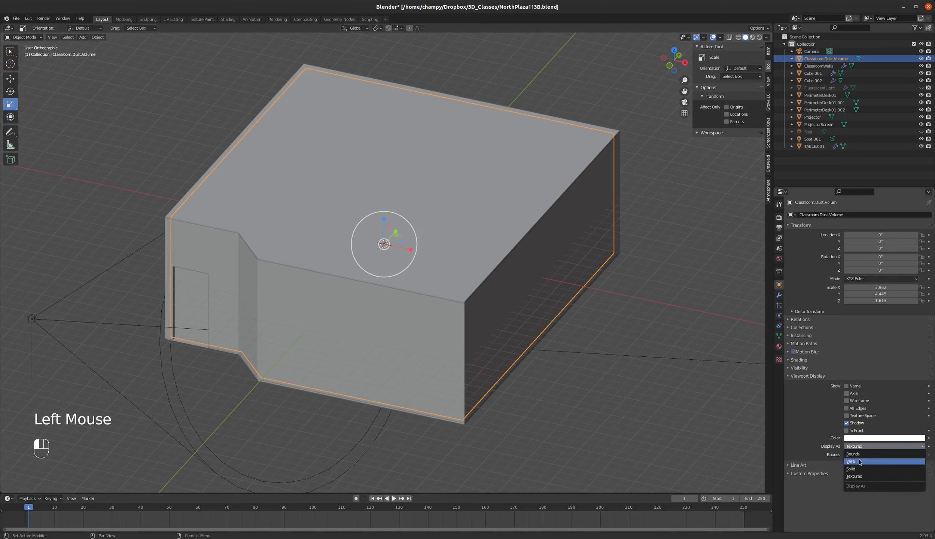
{"action": "left_click", "coordinate": [862, 462]}
{"action": "scroll", "coordinate": [192, 341], "scroll_direction": "up", "scroll_amount": 3}
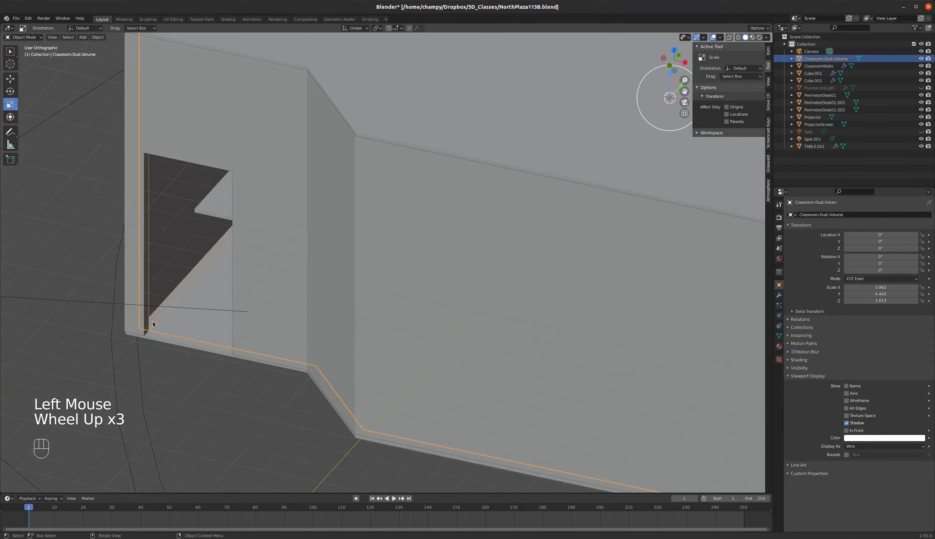
{"action": "scroll", "coordinate": [185, 330], "scroll_direction": "down", "scroll_amount": 3}
{"action": "middle_click_drag", "start_coordinate": [173, 316], "coordinate": [297, 312]}
{"action": "scroll", "coordinate": [231, 346], "scroll_direction": "down", "scroll_amount": 2}
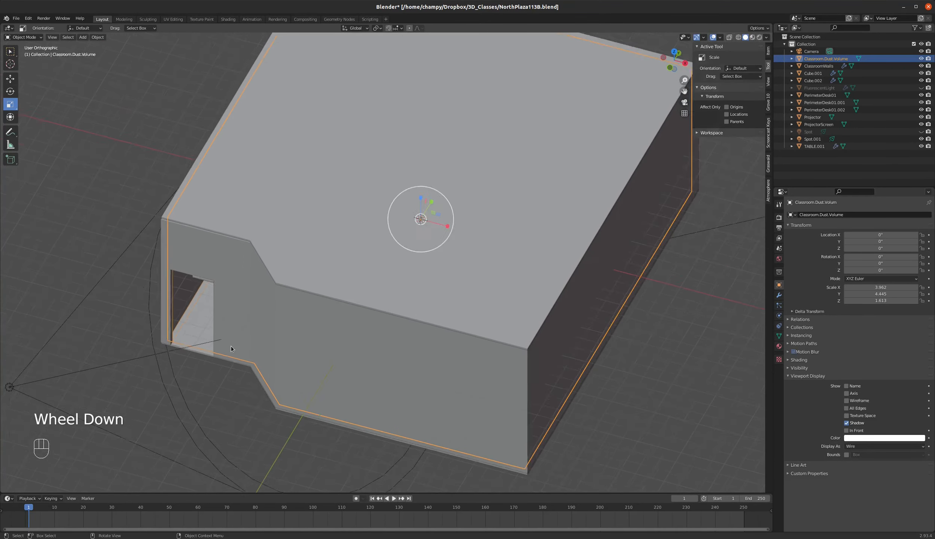
Rename the material of the ClassroomWalls object as ClassroomWalls.
{"action": "scroll", "coordinate": [392, 234], "scroll_direction": "up", "scroll_amount": 2}
{"action": "middle_click_drag", "start_coordinate": [436, 251], "coordinate": [556, 244]}
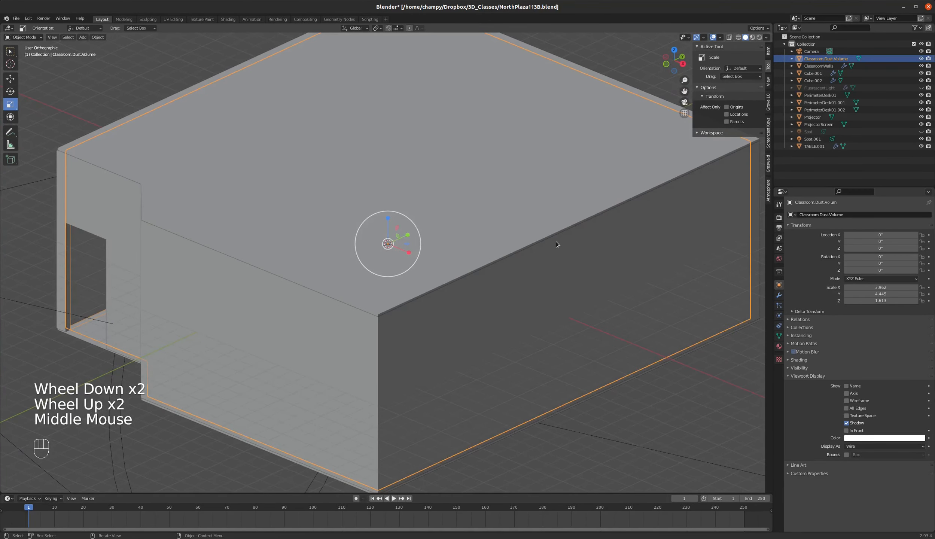
{"action": "left_click", "coordinate": [779, 346]}
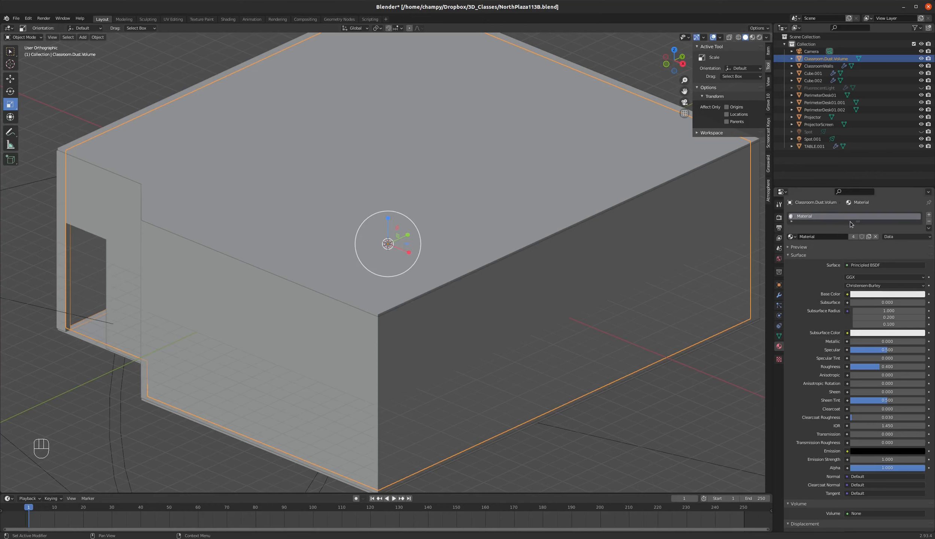
{"action": "left_click", "coordinate": [819, 66]}
{"action": "left_click", "coordinate": [815, 236]}
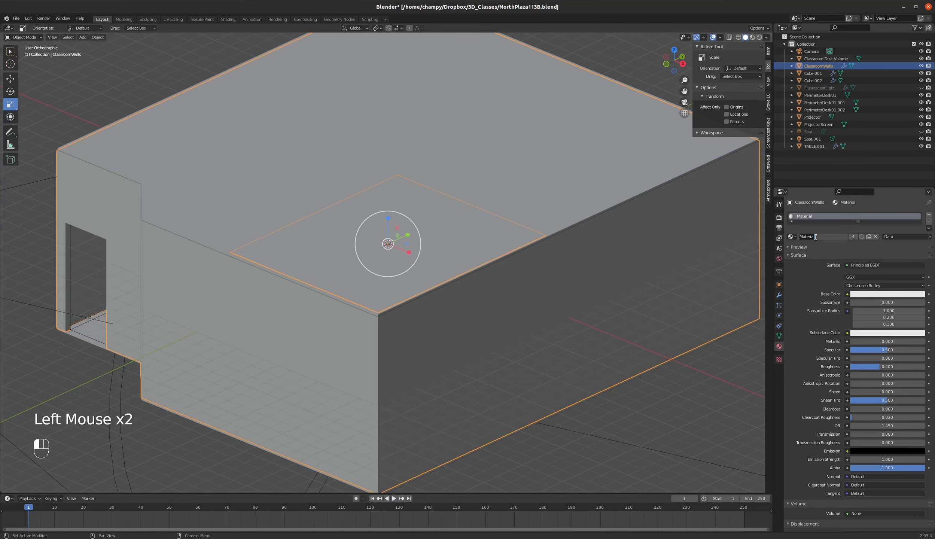
{"action": "type", "text": "Clasr"}
{"action": "key", "text": "BackSpace"}
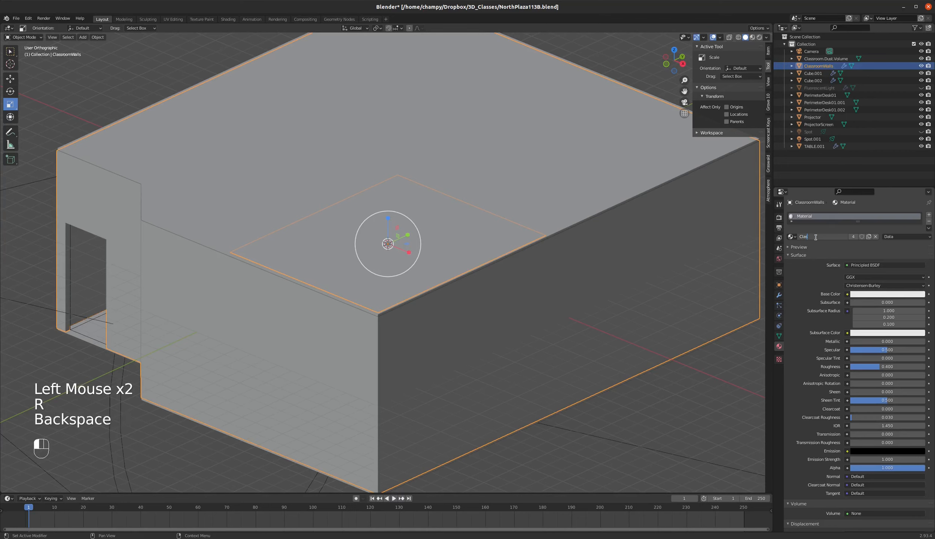
{"action": "type", "text": "sroomWalls"}
{"action": "key", "text": "Return"}
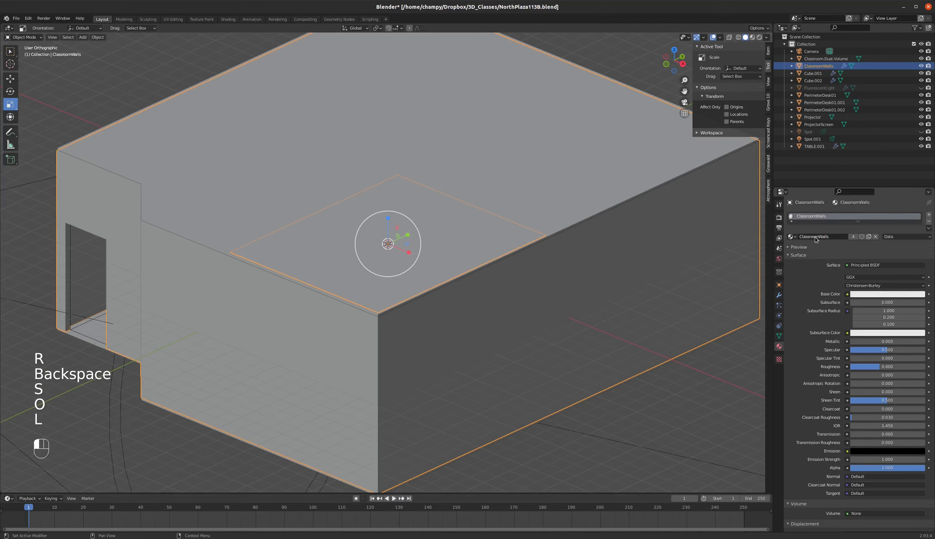
Remove the shared ClassroomWalls material from Classroom.Dust.Volume and give the object a new material of its own.
{"action": "left_click", "coordinate": [818, 62]}
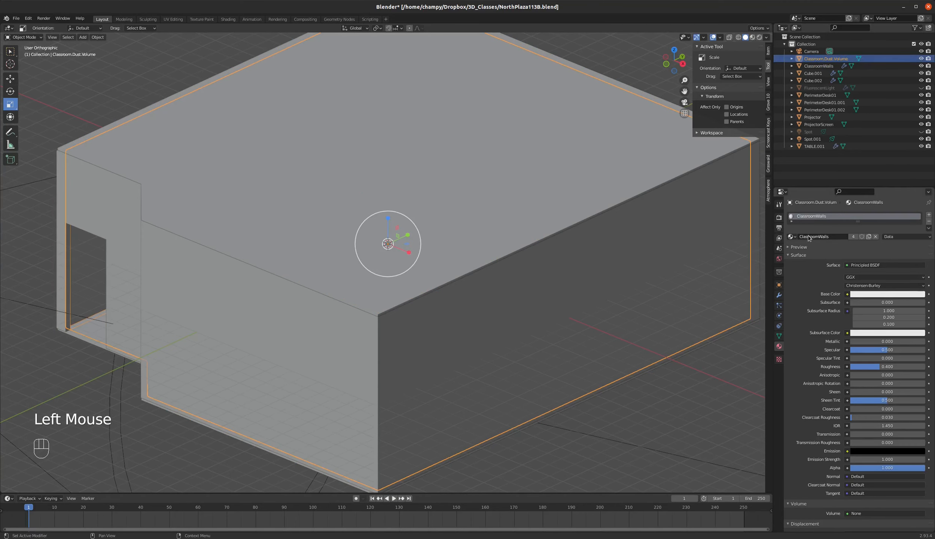
{"action": "left_click", "coordinate": [928, 222]}
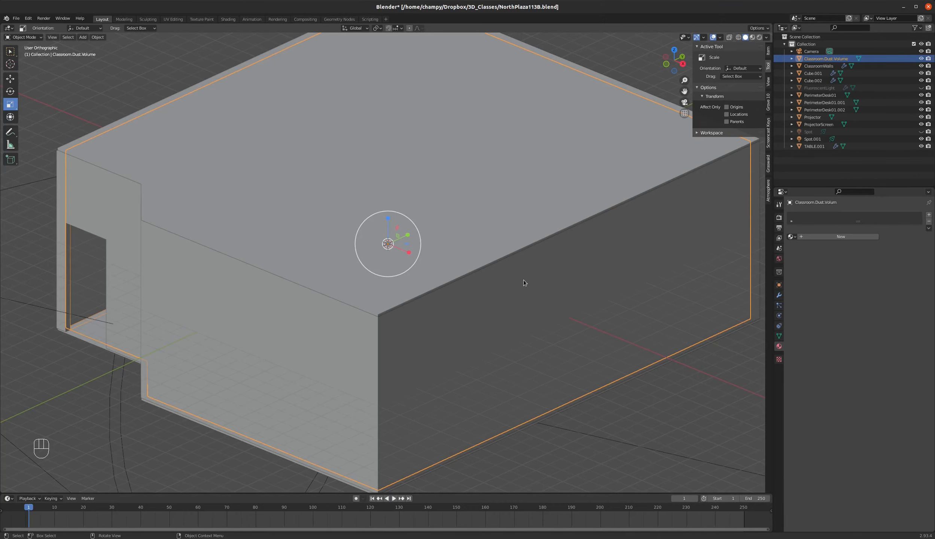
{"action": "scroll", "coordinate": [551, 247], "scroll_direction": "down", "scroll_amount": 1}
{"action": "scroll", "coordinate": [647, 197], "scroll_direction": "up", "scroll_amount": 1}
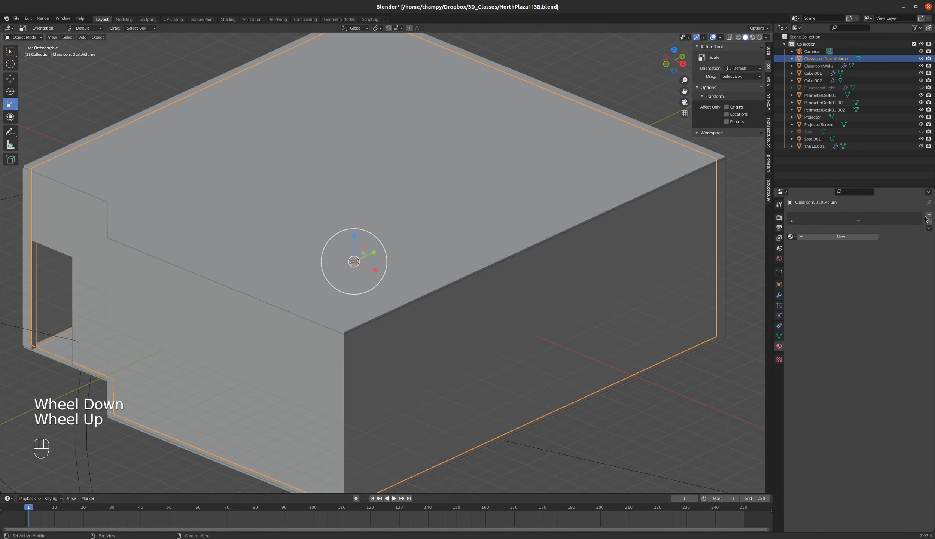
{"action": "left_click", "coordinate": [842, 236]}
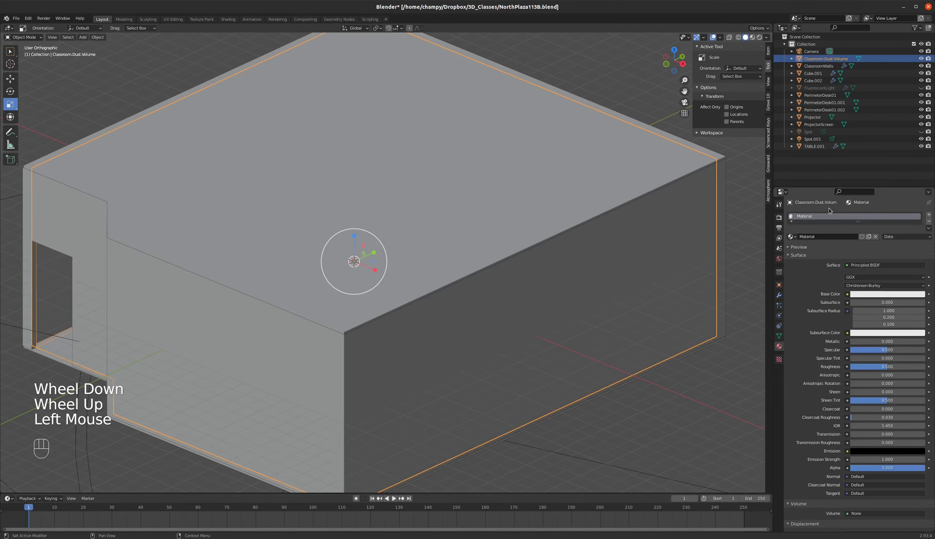
{"action": "scroll", "coordinate": [598, 247], "scroll_direction": "down", "scroll_amount": 1}
{"action": "scroll", "coordinate": [499, 246], "scroll_direction": "up", "scroll_amount": 1}
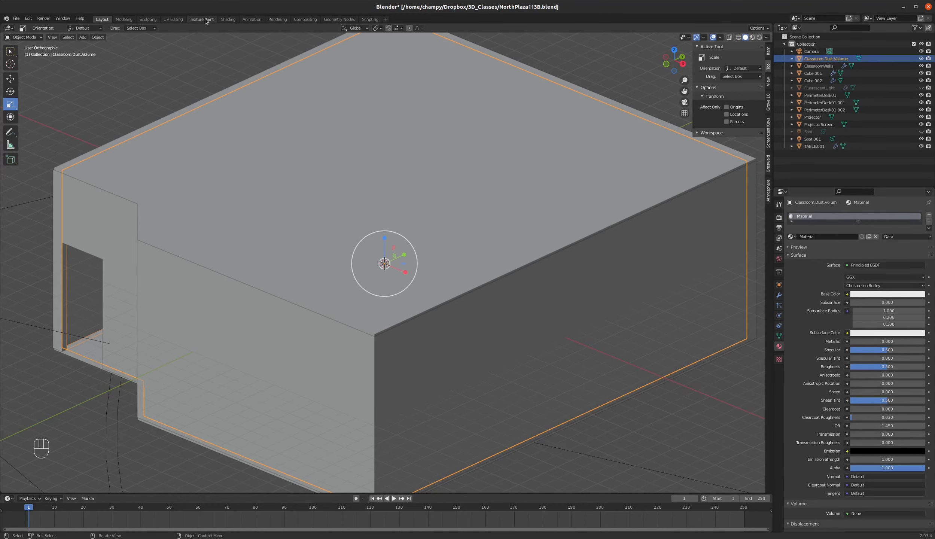
Switch to the Shading workspace and delete the Principled BSDF node from the dust volume's new material.
{"action": "left_click", "coordinate": [228, 19]}
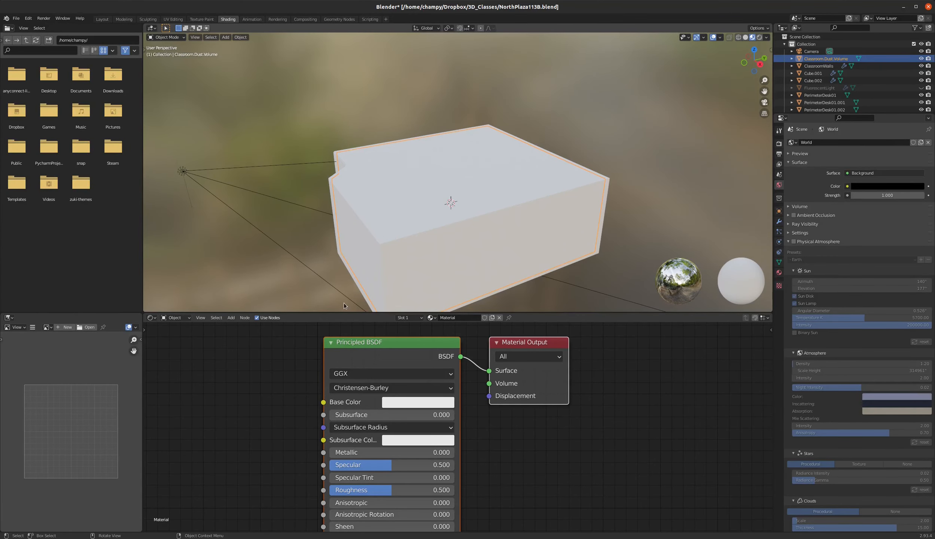
{"action": "scroll", "coordinate": [645, 367], "scroll_direction": "down", "scroll_amount": 2}
{"action": "scroll", "coordinate": [536, 369], "scroll_direction": "up", "scroll_amount": 3}
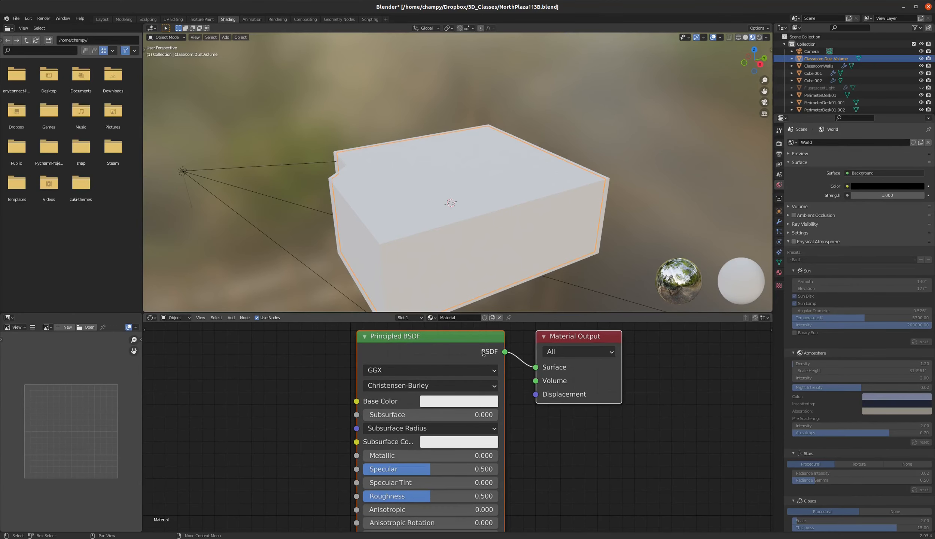
{"action": "key", "text": "x"}
{"action": "key", "text": "ctrl+z"}
{"action": "left_click", "coordinate": [486, 336]}
{"action": "key", "text": "x"}
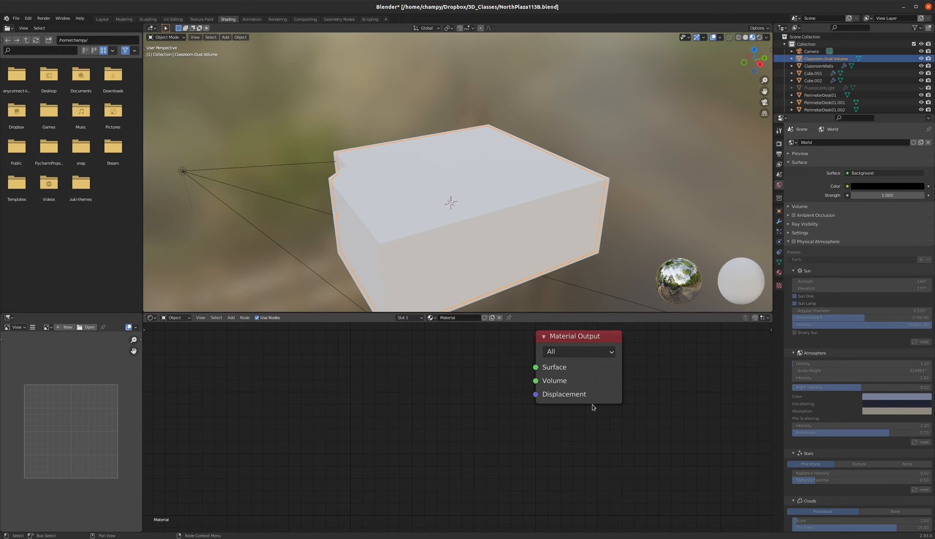
{"action": "scroll", "coordinate": [592, 404], "scroll_direction": "down", "scroll_amount": 1}
{"action": "scroll", "coordinate": [488, 368], "scroll_direction": "up", "scroll_amount": 1}
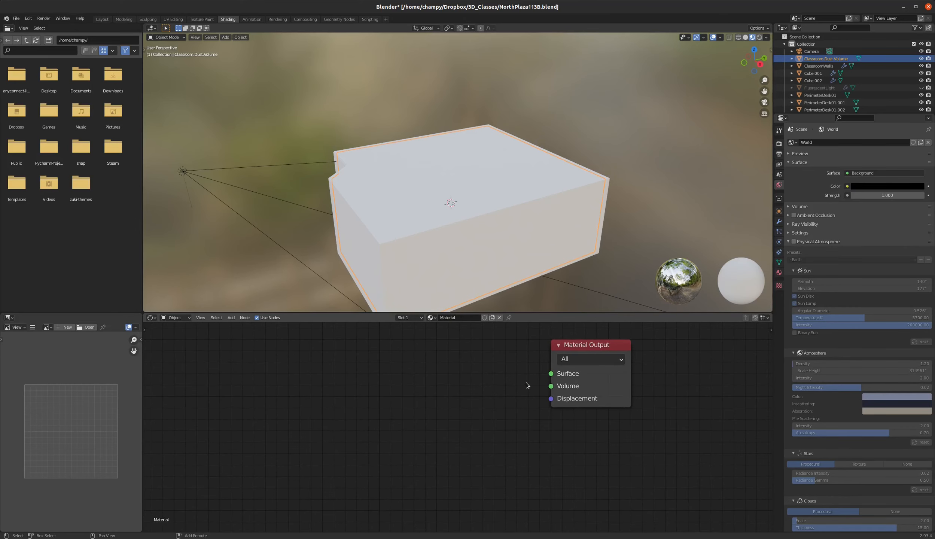
Assign a Principled Volume shader to the Volume input of the dust volume's material.
{"action": "left_click", "coordinate": [779, 272]}
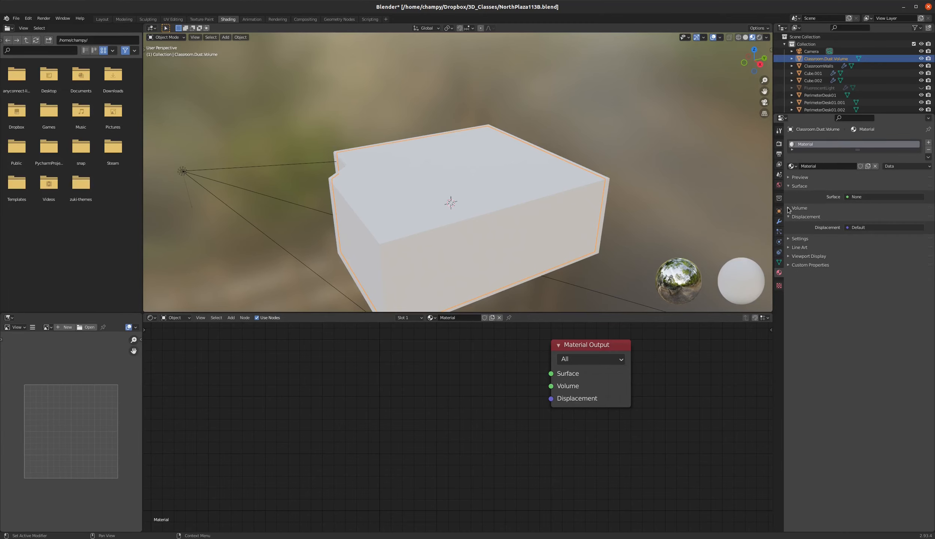
{"action": "left_click", "coordinate": [788, 208]}
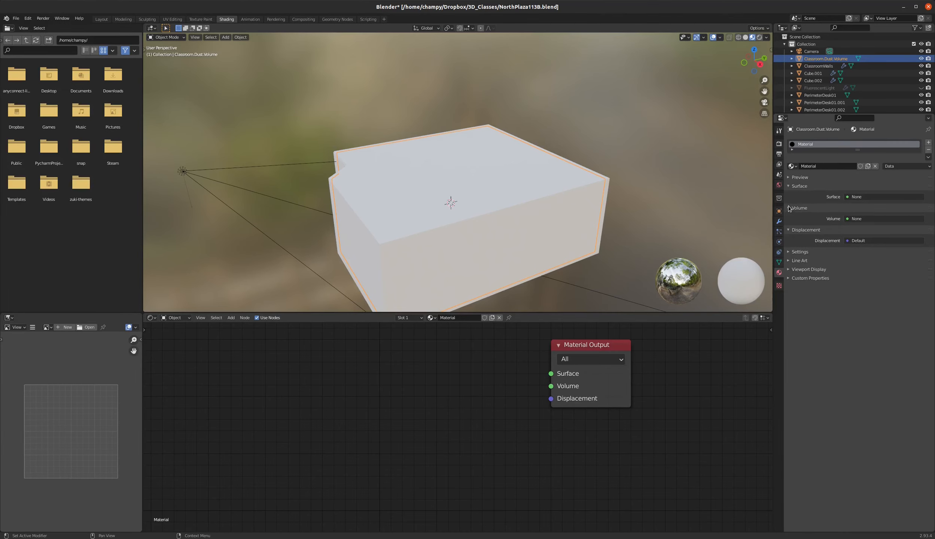
{"action": "left_click", "coordinate": [870, 219]}
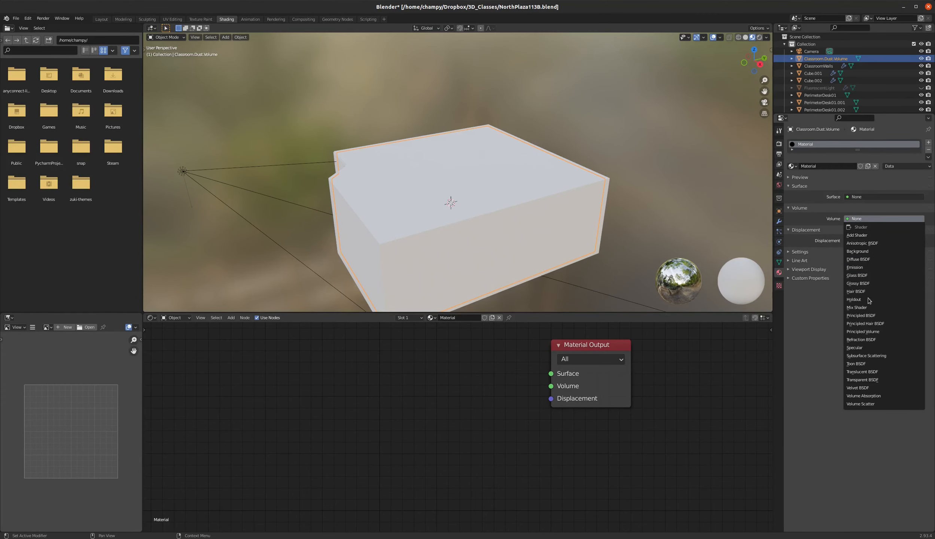
{"action": "left_click", "coordinate": [869, 332]}
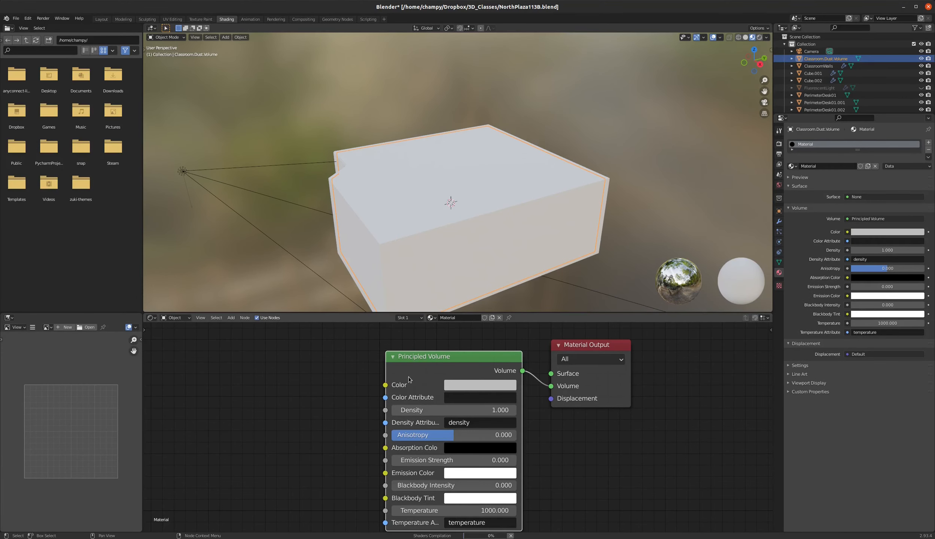
{"action": "scroll", "coordinate": [339, 355], "scroll_direction": "down", "scroll_amount": 1}
{"action": "scroll", "coordinate": [506, 364], "scroll_direction": "up", "scroll_amount": 1}
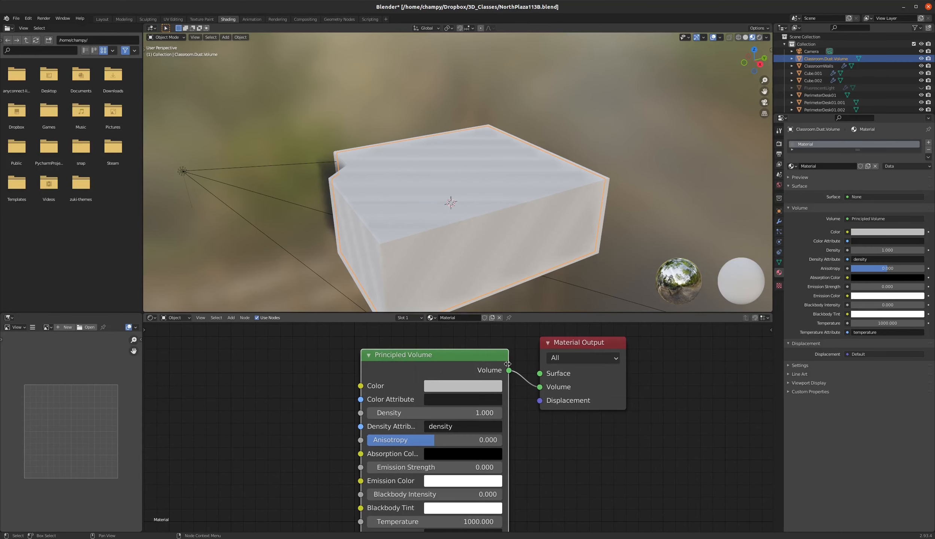
{"action": "scroll", "coordinate": [445, 382], "scroll_direction": "up", "scroll_amount": 2}
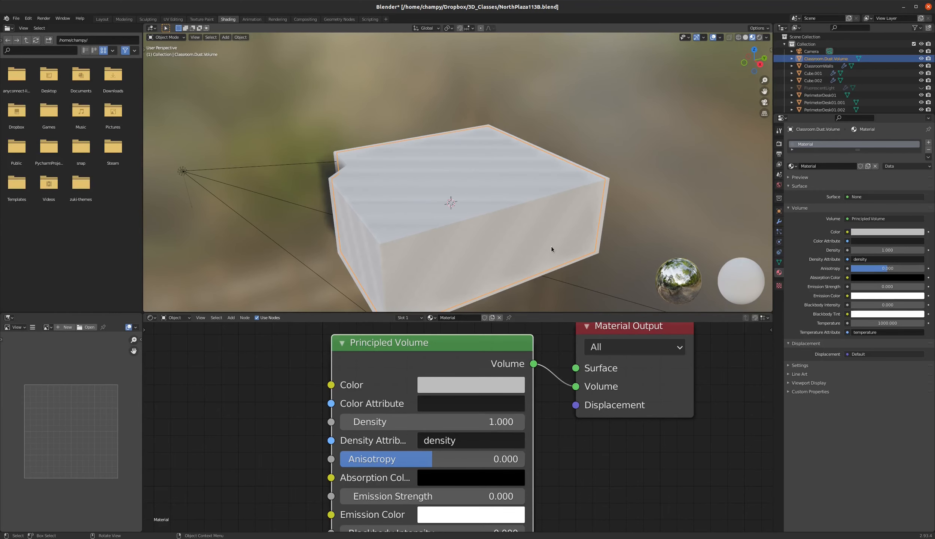
Preview the rendered scene through the camera and set the Principled Volume density to 0.1.
{"action": "key", "text": "KP_0"}
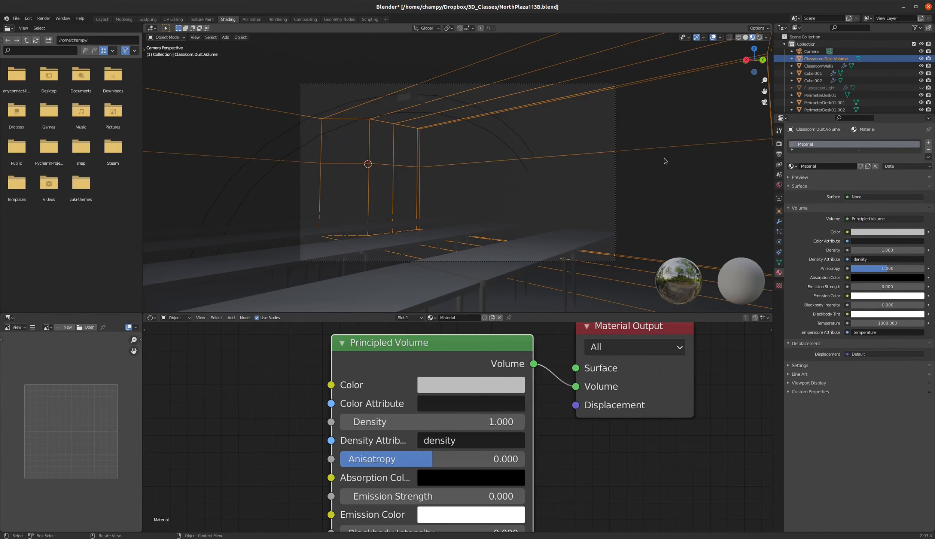
{"action": "left_click", "coordinate": [758, 37]}
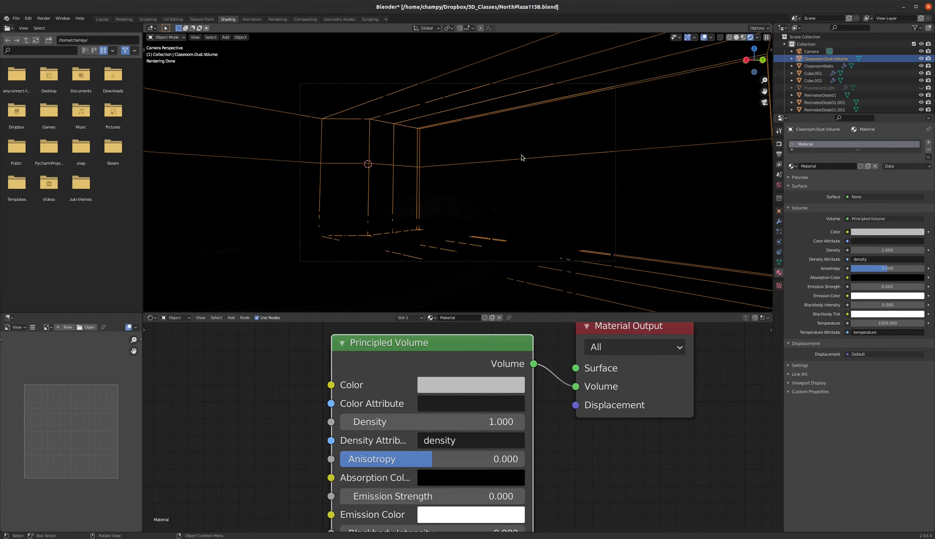
{"action": "left_click", "coordinate": [487, 420]}
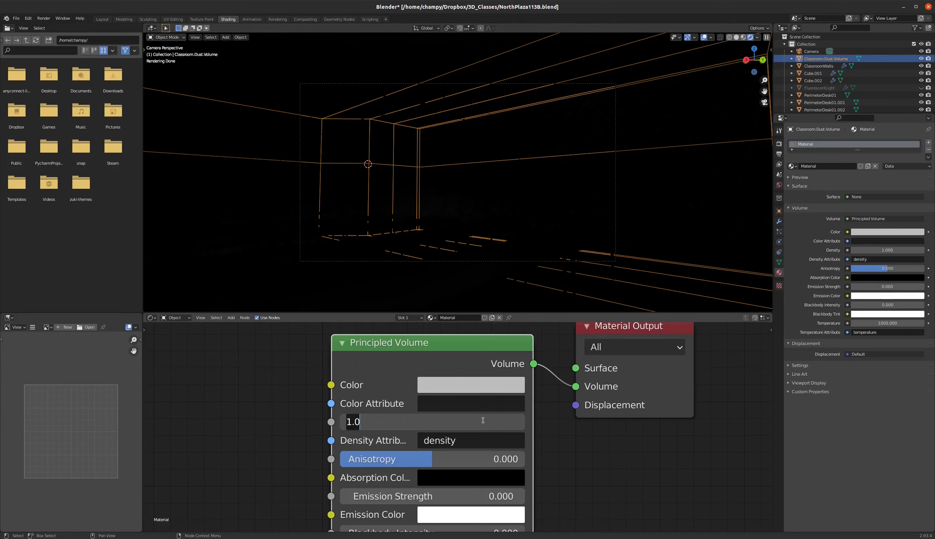
{"action": "key", "text": "BackSpace"}
{"action": "type", "text": ".1"}
{"action": "key", "text": "Return"}
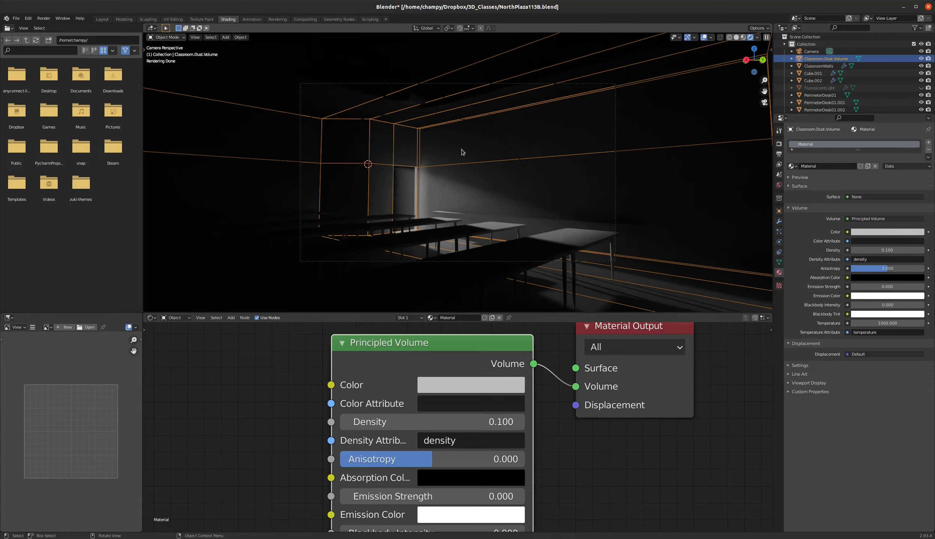
{"action": "scroll", "coordinate": [408, 191], "scroll_direction": "up", "scroll_amount": 2}
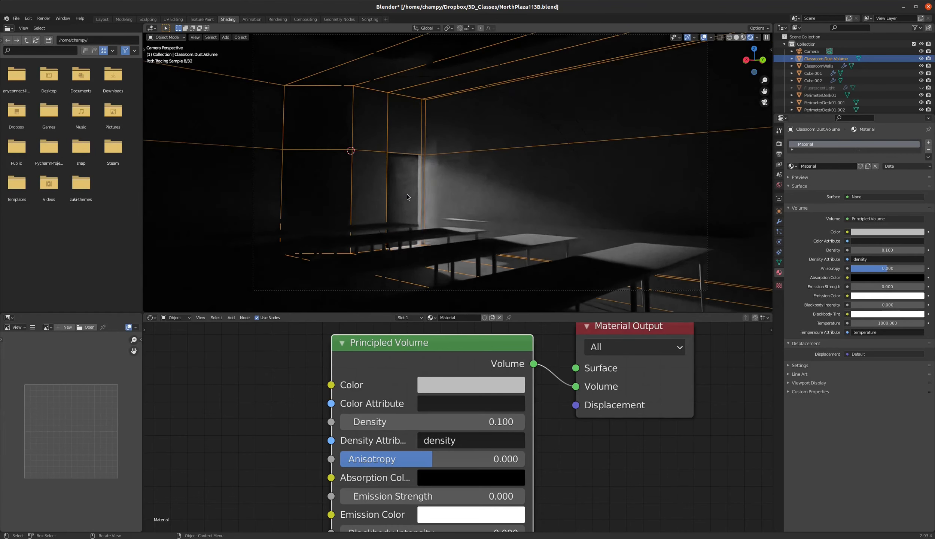
{"action": "scroll", "coordinate": [407, 193], "scroll_direction": "down", "scroll_amount": 1}
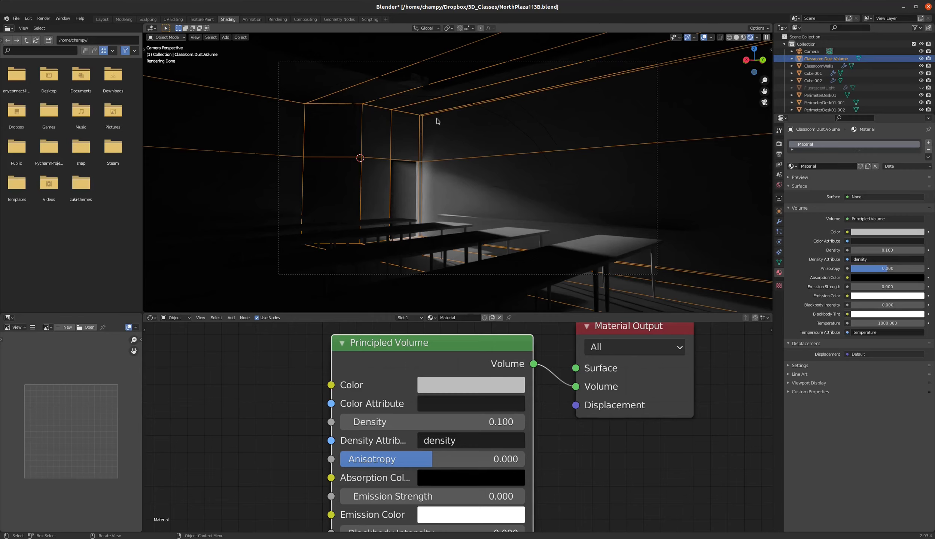
Scale Classroom.Dust.Volume uniformly by a factor of 0.999.
{"action": "key", "text": "s"}
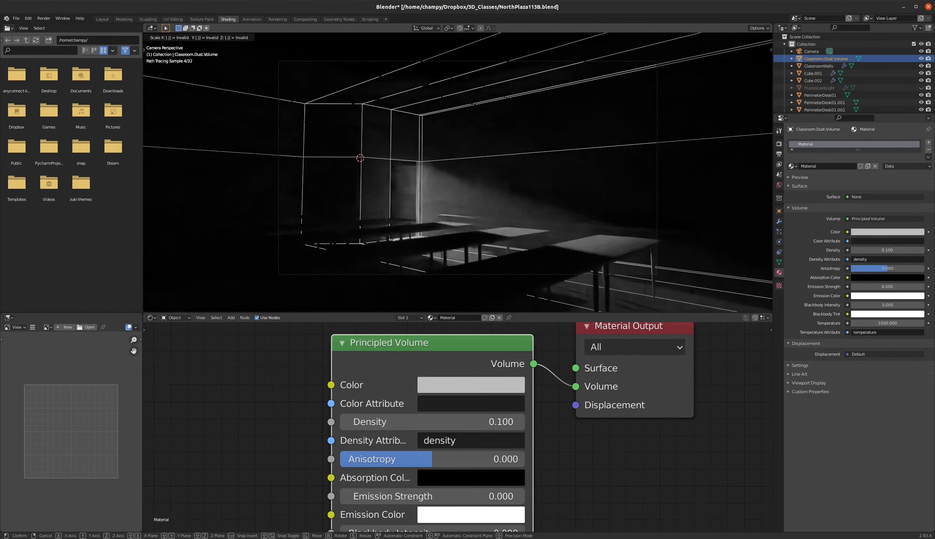
{"action": "type", "text": ".999"}
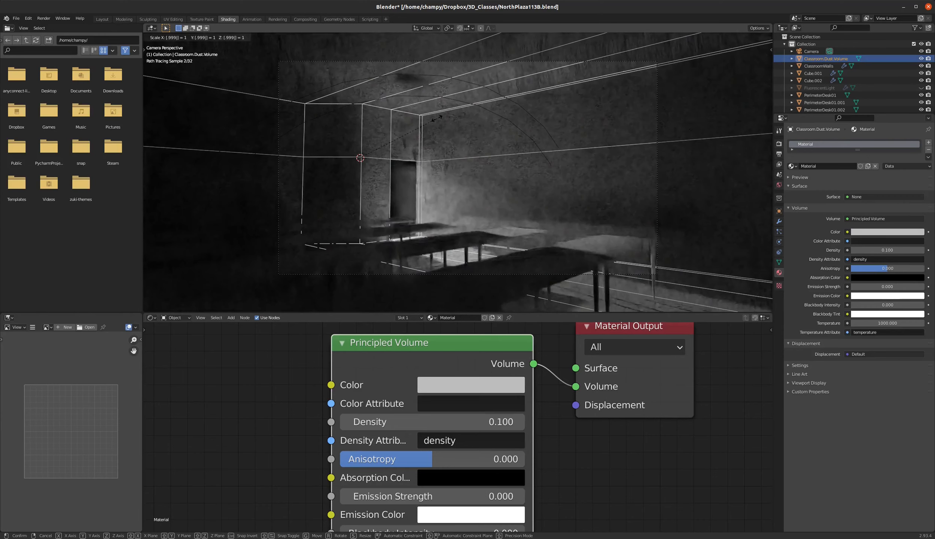
{"action": "key", "text": "Return"}
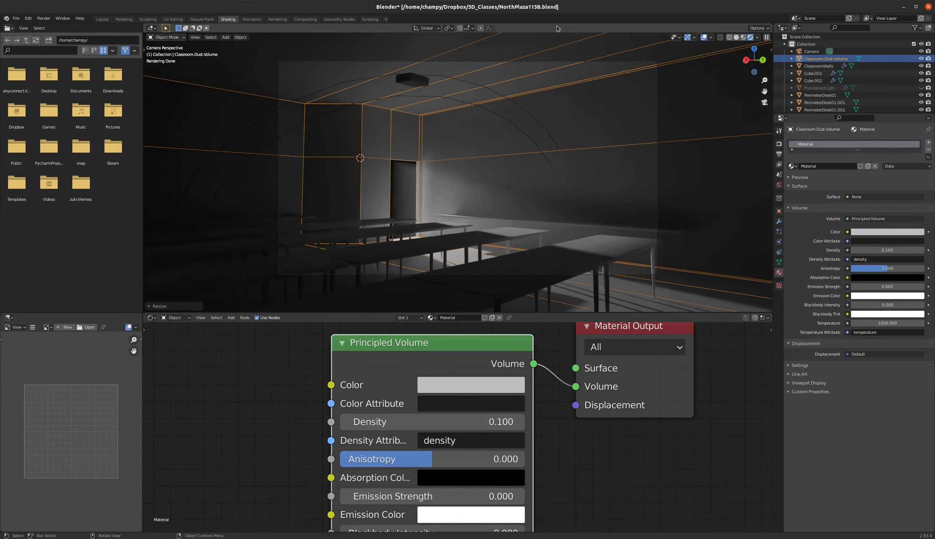
In the Layout workspace, preview the rendered camera view and compare the dust effect with the projector's Spot light shown and hidden.
{"action": "left_click", "coordinate": [103, 19]}
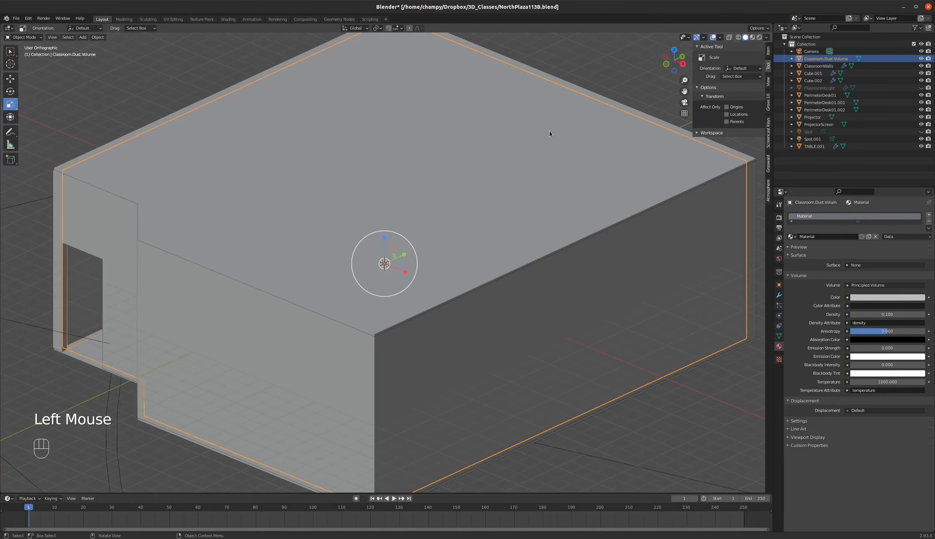
{"action": "key", "text": "KP_0"}
{"action": "key", "text": "z"}
{"action": "left_click", "coordinate": [454, 143]}
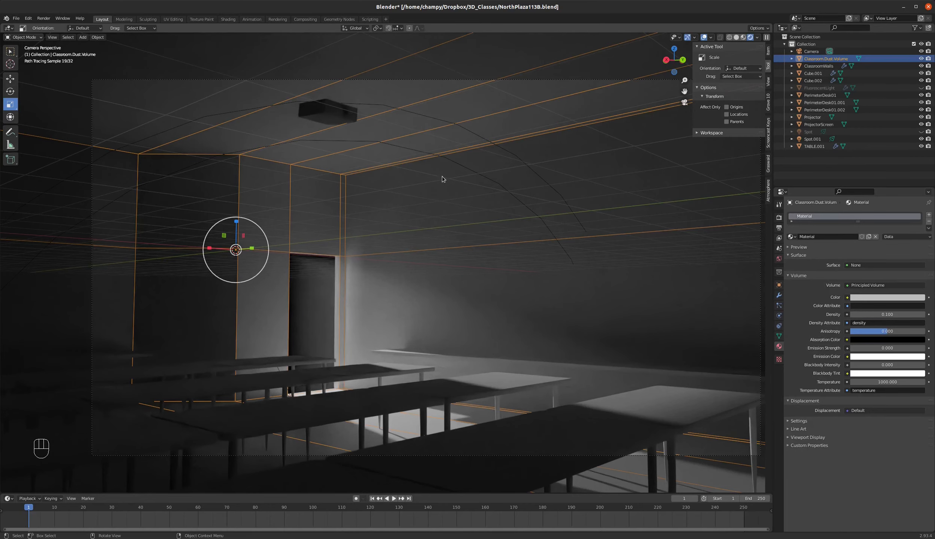
{"action": "left_click", "coordinate": [921, 132]}
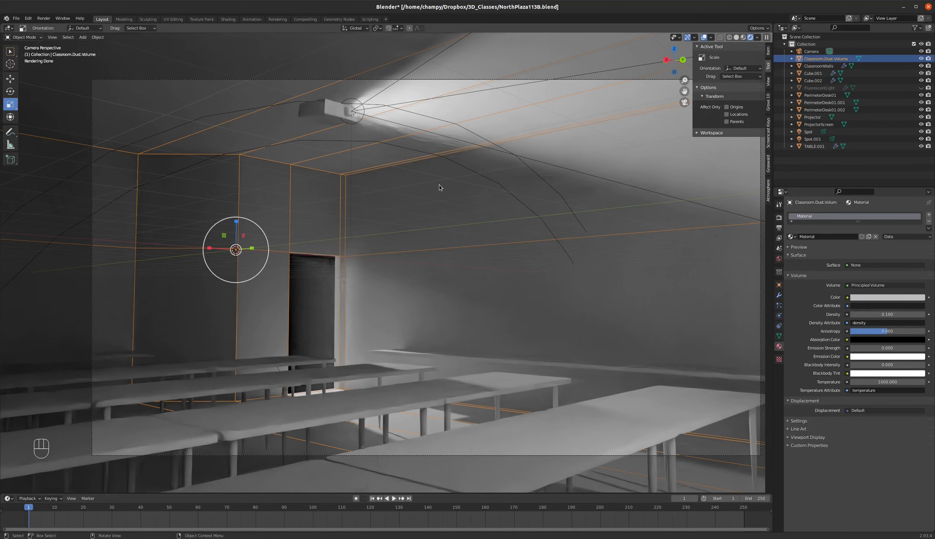
{"action": "left_click", "coordinate": [921, 131]}
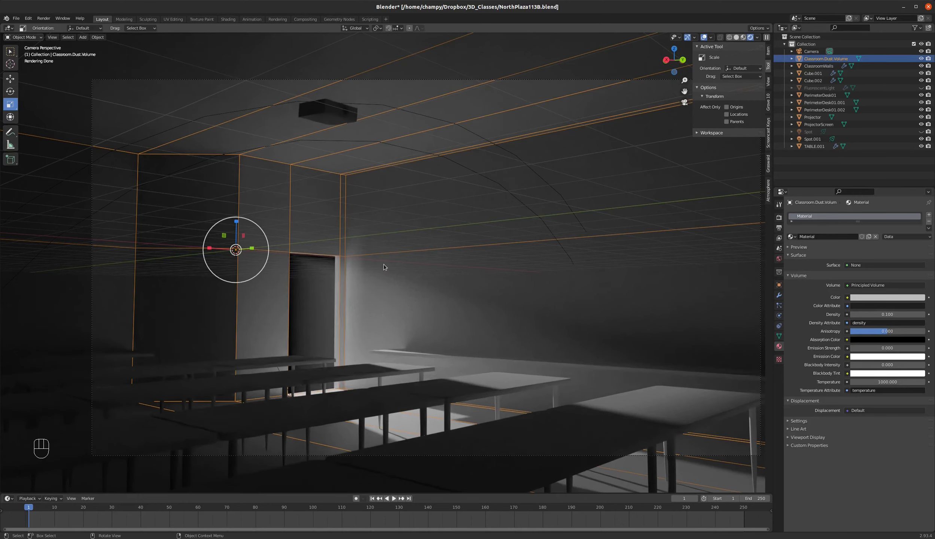
Switch the viewport to solid shading and view the classroom from directly above.
{"action": "key", "text": "z"}
{"action": "middle_click_drag", "start_coordinate": [374, 219], "coordinate": [474, 284]}
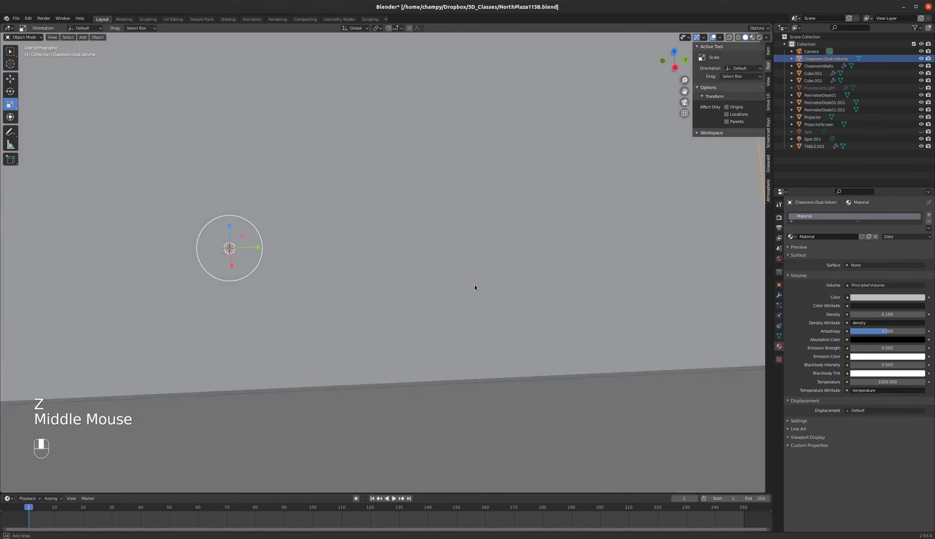
{"action": "scroll", "coordinate": [480, 290], "scroll_direction": "down", "scroll_amount": 3}
{"action": "scroll", "coordinate": [481, 290], "scroll_direction": "down", "scroll_amount": 4}
{"action": "scroll", "coordinate": [314, 233], "scroll_direction": "up", "scroll_amount": 4}
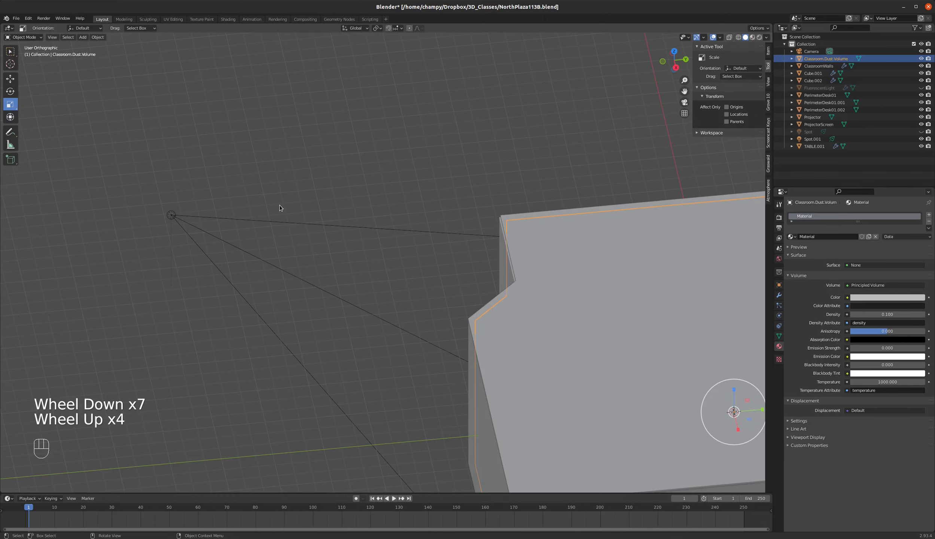
{"action": "middle_click_drag", "start_coordinate": [264, 239], "coordinate": [343, 254]}
{"action": "scroll", "coordinate": [419, 270], "scroll_direction": "down", "scroll_amount": 4}
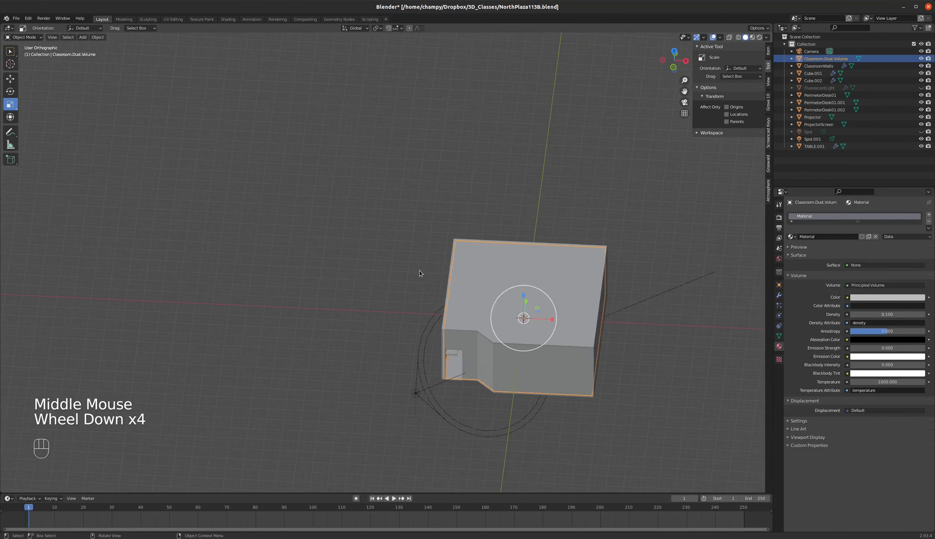
{"action": "middle_click_drag", "start_coordinate": [418, 269], "coordinate": [440, 277]}
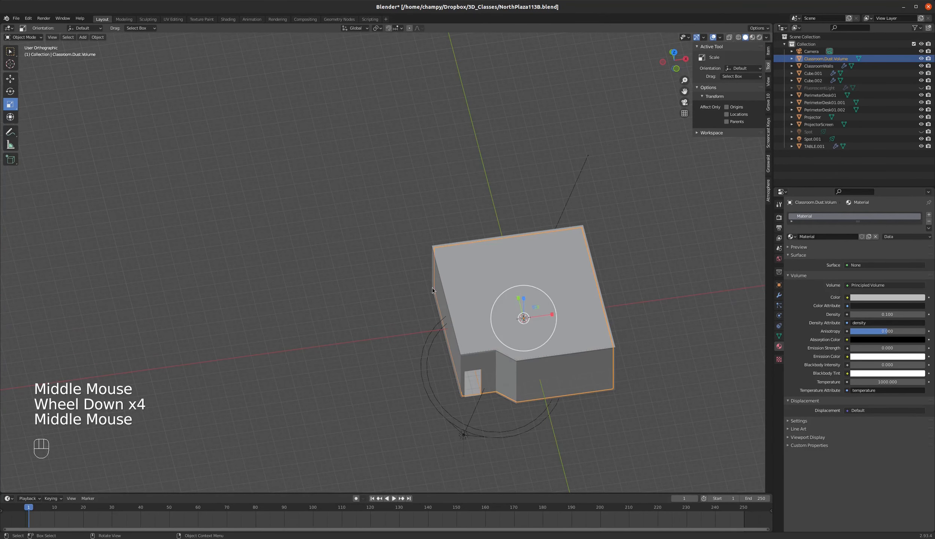
{"action": "middle_click_drag", "start_coordinate": [464, 318], "coordinate": [408, 317]}
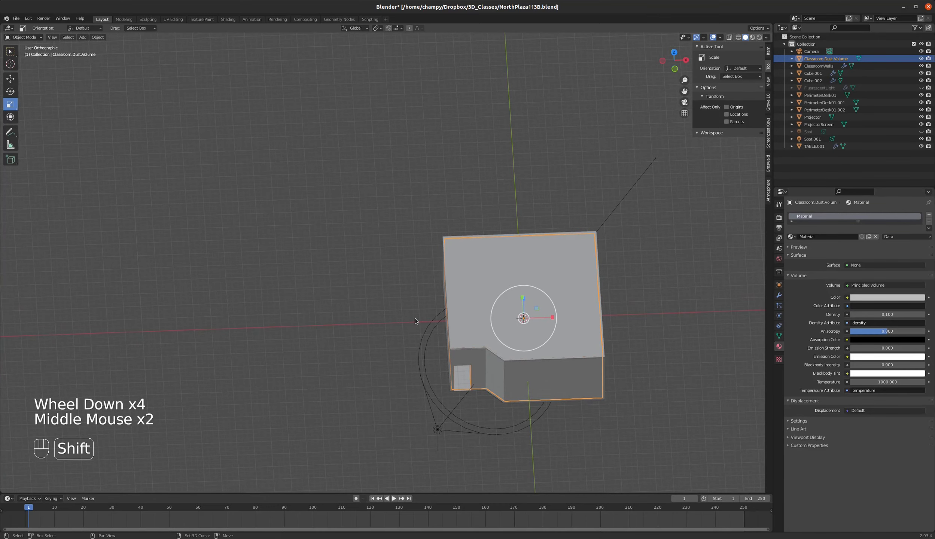
{"action": "key", "text": "KP_7"}
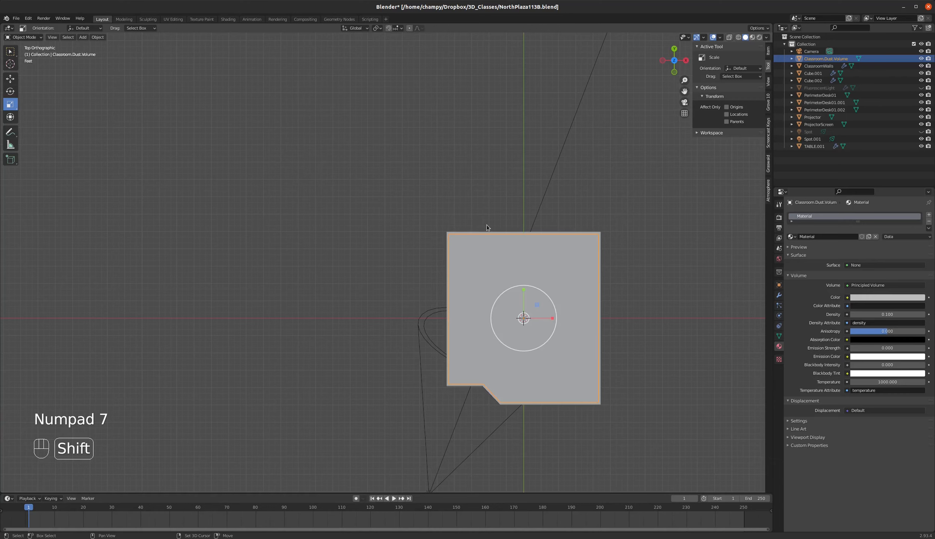
Add a mesh plane, move it outside the classroom by about X -238" and Y 337", and scale it by about 4.79.
{"action": "key", "text": "shift+a"}
{"action": "mouse_move", "coordinate": [486, 137]}
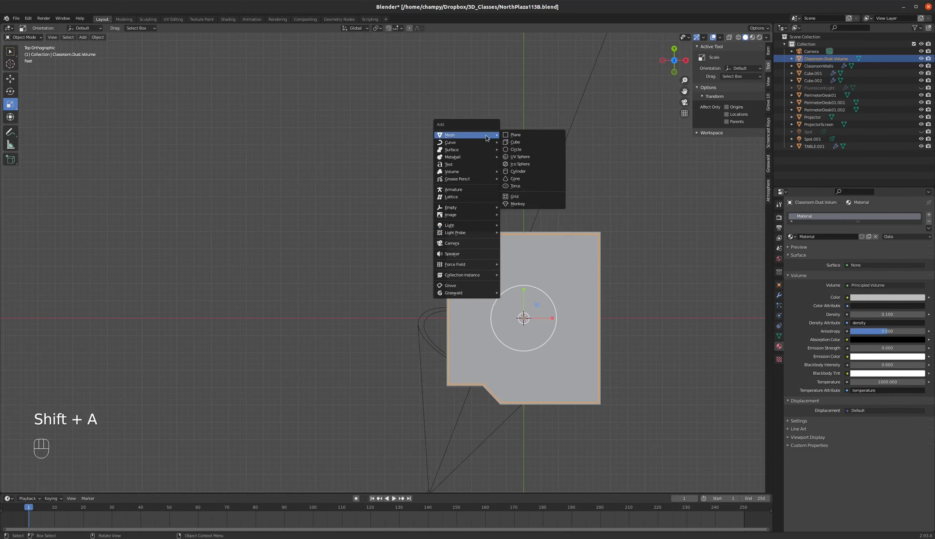
{"action": "left_click", "coordinate": [527, 136]}
{"action": "key", "text": "g"}
{"action": "left_click", "coordinate": [463, 155]}
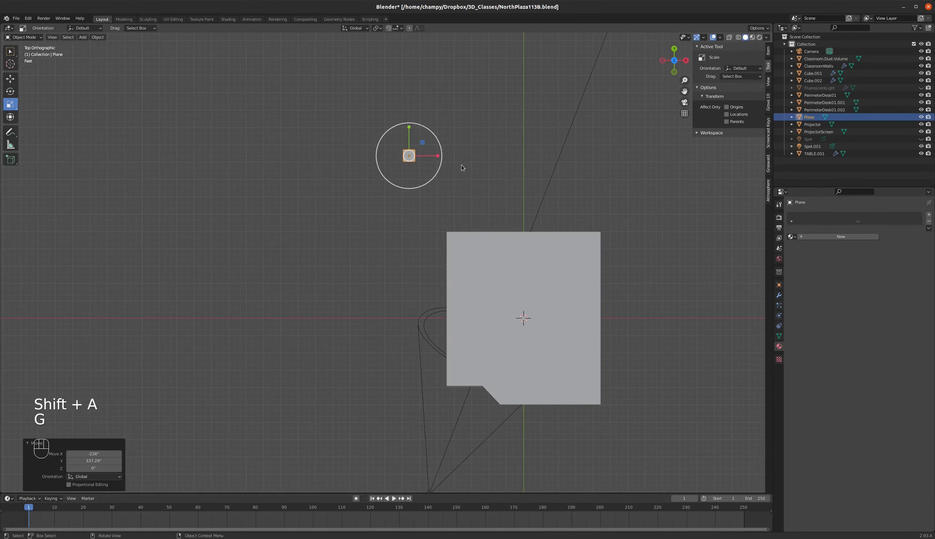
{"action": "key", "text": "s"}
{"action": "left_click", "coordinate": [643, 264]}
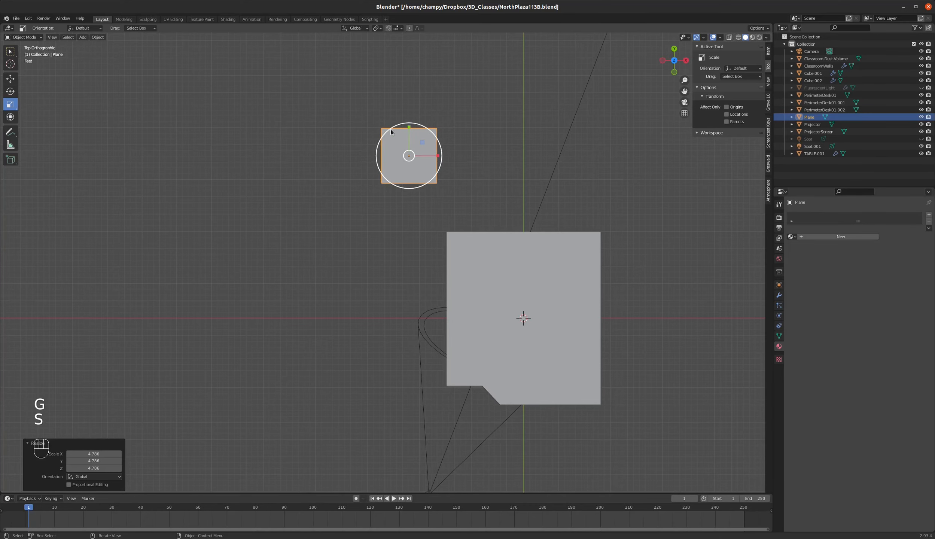
Subdivide the new plane in Edit Mode with 60 cuts.
{"action": "key", "text": "Tab"}
{"action": "scroll", "coordinate": [407, 135], "scroll_direction": "up", "scroll_amount": 3}
{"action": "right_click", "coordinate": [407, 135]}
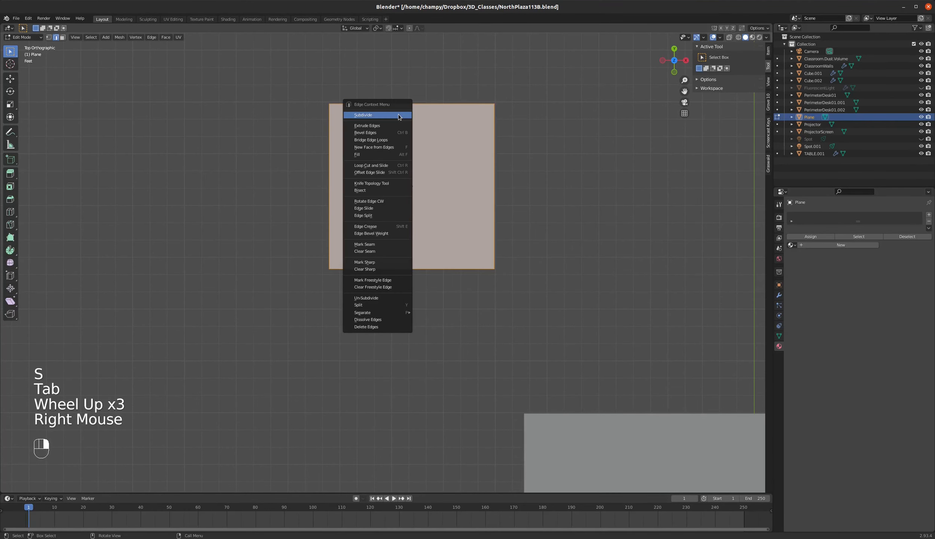
{"action": "left_click", "coordinate": [359, 117]}
{"action": "left_click_drag", "start_coordinate": [91, 436], "coordinate": [102, 434]}
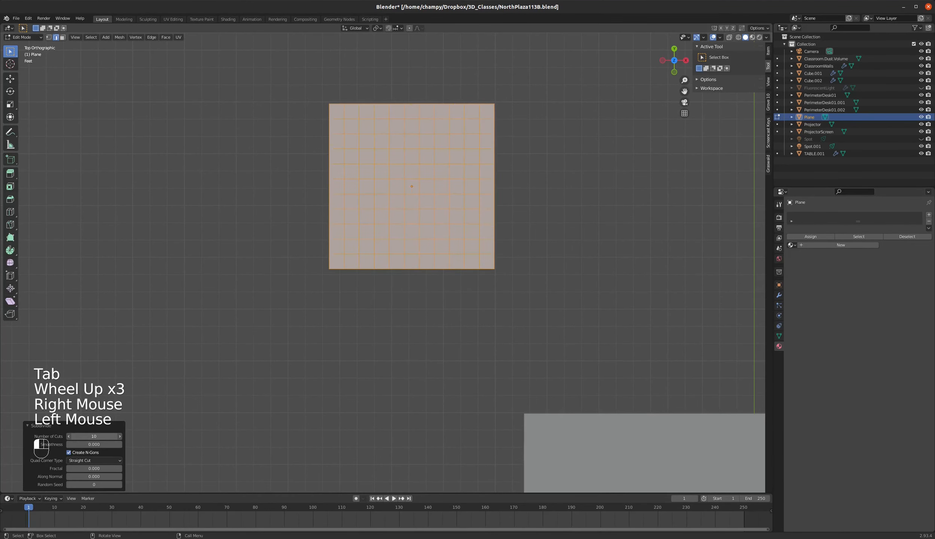
{"action": "double_click", "coordinate": [98, 435]}
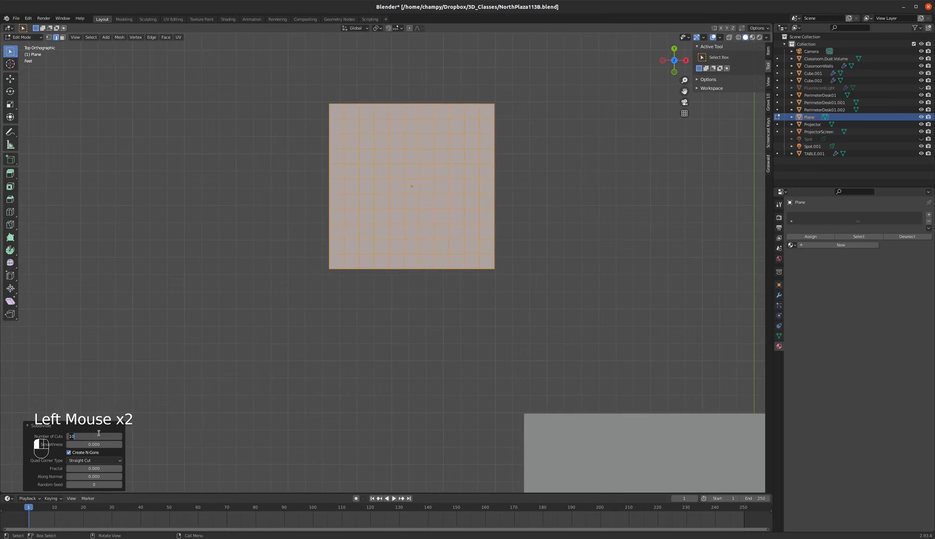
{"action": "type", "text": "30"}
{"action": "key", "text": "Return"}
{"action": "left_click", "coordinate": [94, 437]}
{"action": "type", "text": "60"}
{"action": "key", "text": "Return"}
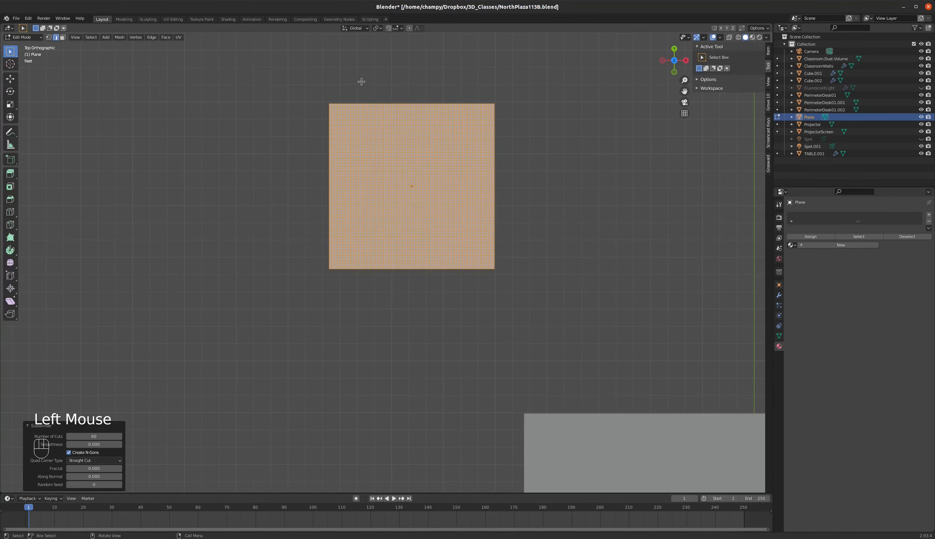
Circle-select scattered patches of vertices all over the plane, delete those vertices to leave irregular holes, and return to Object Mode.
{"action": "scroll", "coordinate": [400, 140], "scroll_direction": "up", "scroll_amount": 2}
{"action": "scroll", "coordinate": [401, 141], "scroll_direction": "up", "scroll_amount": 1}
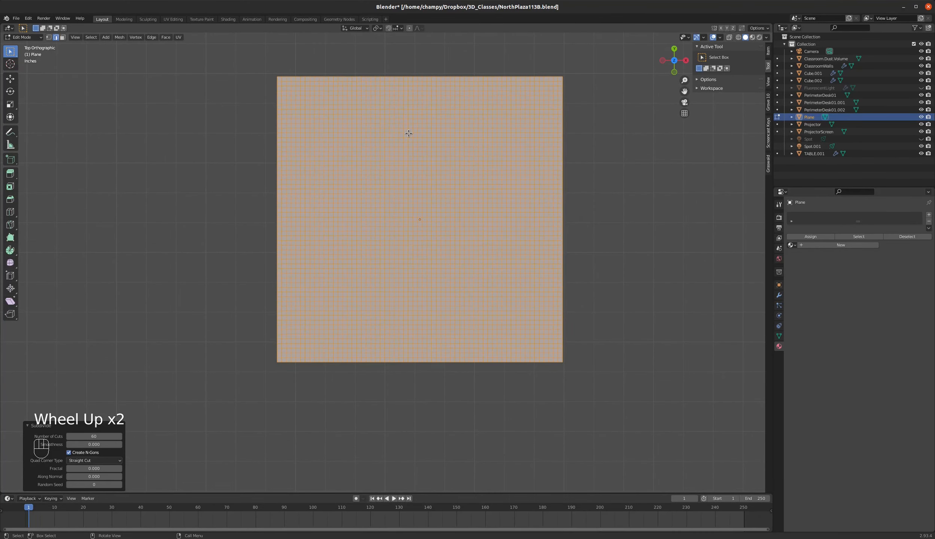
{"action": "key", "text": "1"}
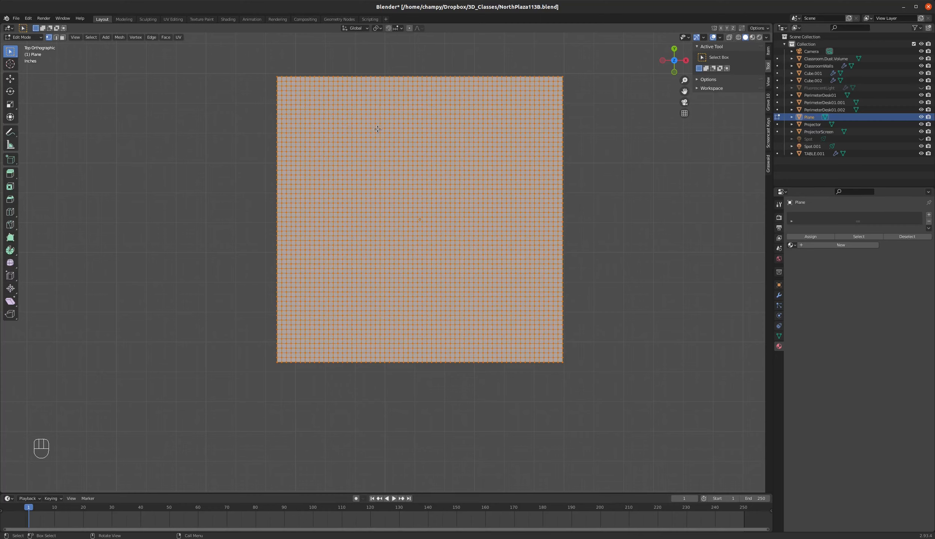
{"action": "key", "text": "a"}
{"action": "key", "text": "a"}
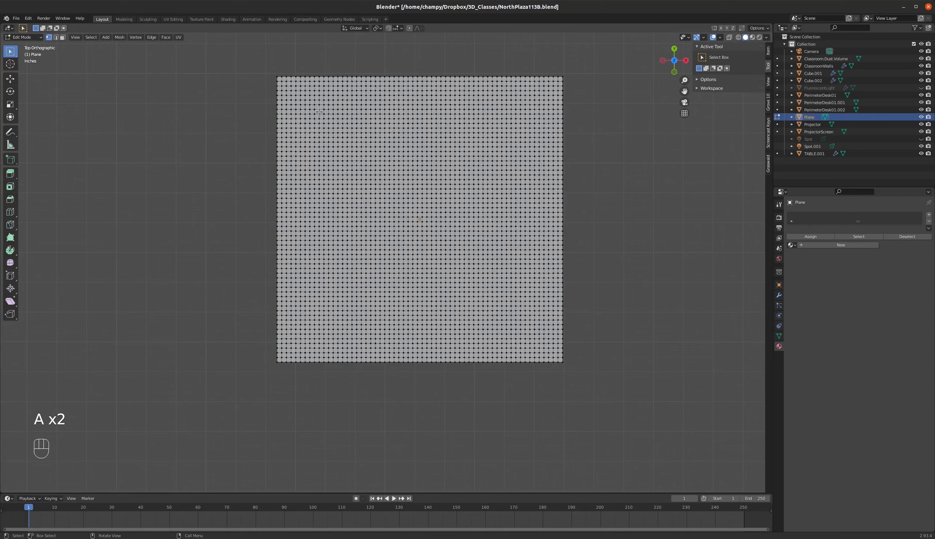
{"action": "key", "text": "c"}
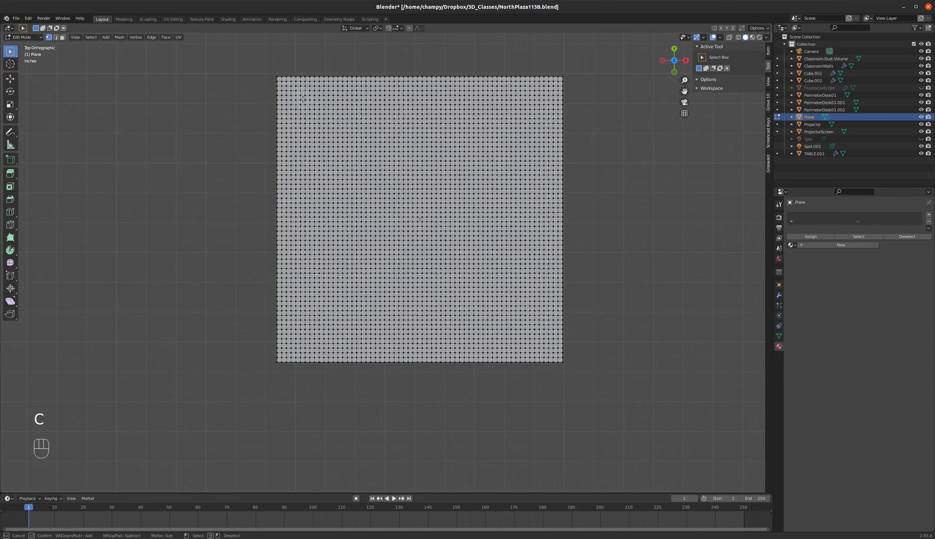
{"action": "mouse_move", "coordinate": [304, 100]}
{"action": "left_mouse_down"}
{"action": "mouse_move", "coordinate": [354, 111]}
{"action": "mouse_move", "coordinate": [332, 135]}
{"action": "left_mouse_up"}
{"action": "left_click", "coordinate": [371, 210]}
{"action": "left_click", "coordinate": [373, 168]}
{"action": "left_click", "coordinate": [407, 134]}
{"action": "left_click_drag", "start_coordinate": [407, 140], "coordinate": [413, 138]}
{"action": "mouse_move", "coordinate": [435, 211]}
{"action": "left_mouse_down"}
{"action": "mouse_move", "coordinate": [428, 220]}
{"action": "mouse_move", "coordinate": [446, 212]}
{"action": "left_mouse_up"}
{"action": "left_click_drag", "start_coordinate": [459, 156], "coordinate": [445, 163]}
{"action": "mouse_move", "coordinate": [432, 174]}
{"action": "left_mouse_down"}
{"action": "mouse_move", "coordinate": [411, 178]}
{"action": "mouse_move", "coordinate": [429, 161]}
{"action": "mouse_move", "coordinate": [435, 170]}
{"action": "left_mouse_up"}
{"action": "left_click_drag", "start_coordinate": [498, 188], "coordinate": [486, 194]}
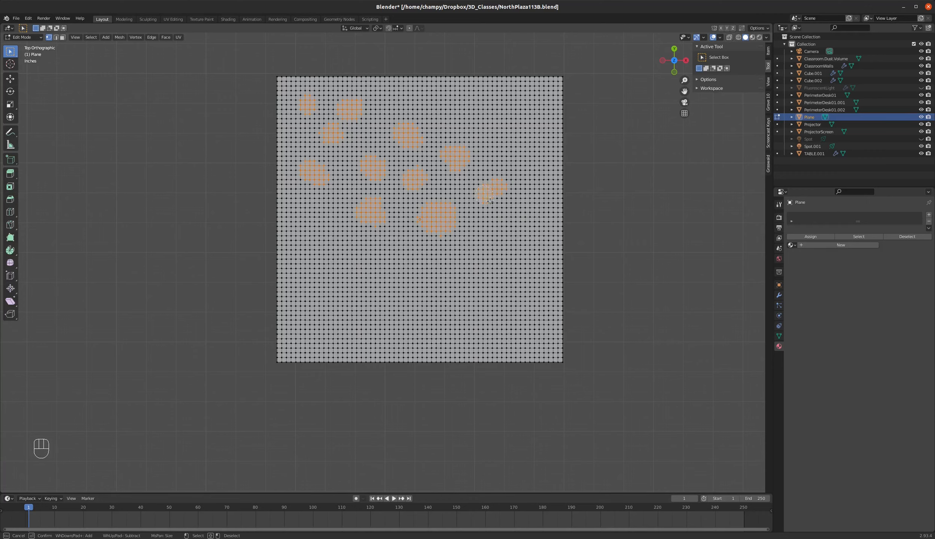
{"action": "left_click_drag", "start_coordinate": [505, 225], "coordinate": [501, 192]}
{"action": "left_click_drag", "start_coordinate": [497, 127], "coordinate": [506, 126]}
{"action": "mouse_move", "coordinate": [441, 96]}
{"action": "left_mouse_down"}
{"action": "mouse_move", "coordinate": [490, 79]}
{"action": "mouse_move", "coordinate": [551, 90]}
{"action": "left_mouse_up"}
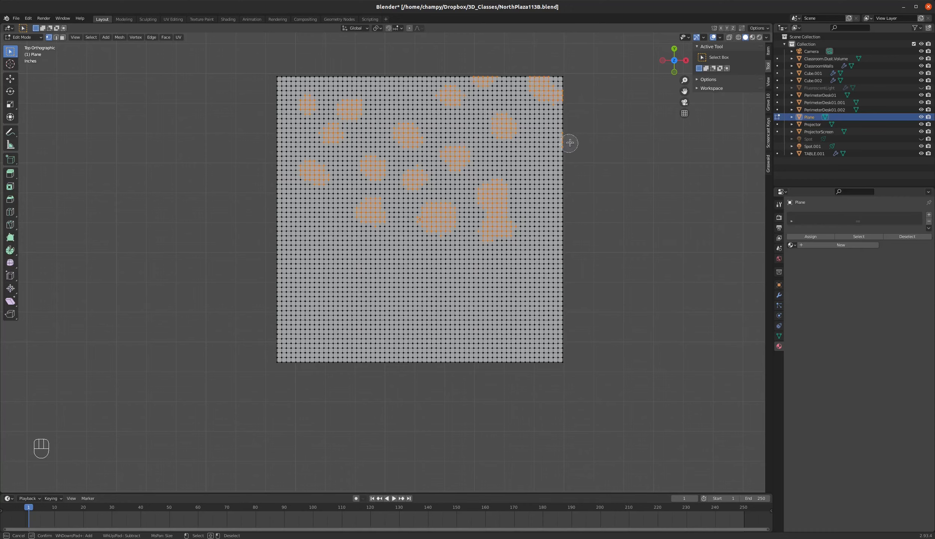
{"action": "left_click_drag", "start_coordinate": [569, 139], "coordinate": [566, 137]}
{"action": "left_click_drag", "start_coordinate": [548, 229], "coordinate": [551, 222]}
{"action": "left_click_drag", "start_coordinate": [536, 174], "coordinate": [540, 182]}
{"action": "left_click_drag", "start_coordinate": [555, 283], "coordinate": [485, 270]}
{"action": "left_click_drag", "start_coordinate": [419, 288], "coordinate": [438, 285]}
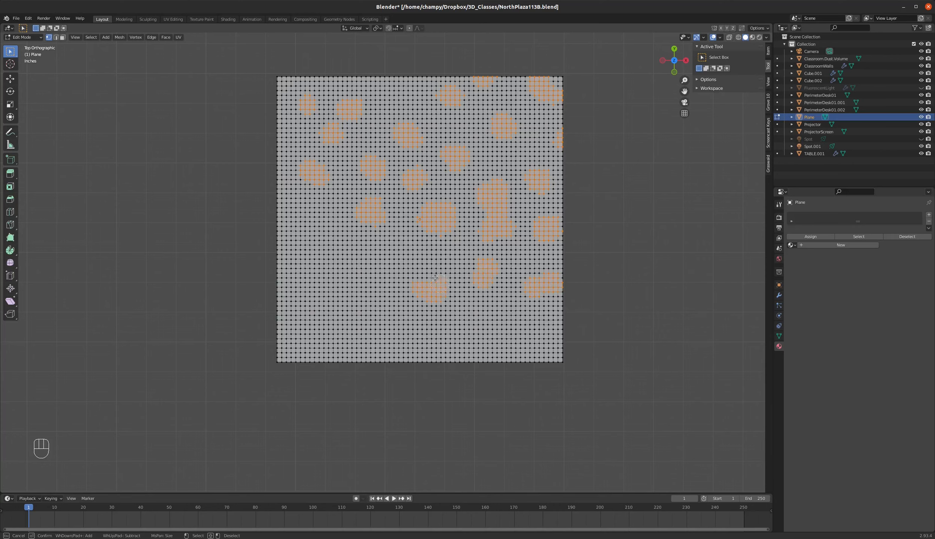
{"action": "left_click_drag", "start_coordinate": [392, 255], "coordinate": [396, 258]}
{"action": "left_click_drag", "start_coordinate": [338, 270], "coordinate": [338, 260]}
{"action": "left_click_drag", "start_coordinate": [309, 216], "coordinate": [313, 216]}
{"action": "left_click_drag", "start_coordinate": [265, 199], "coordinate": [269, 178]}
{"action": "left_click_drag", "start_coordinate": [276, 138], "coordinate": [276, 128]}
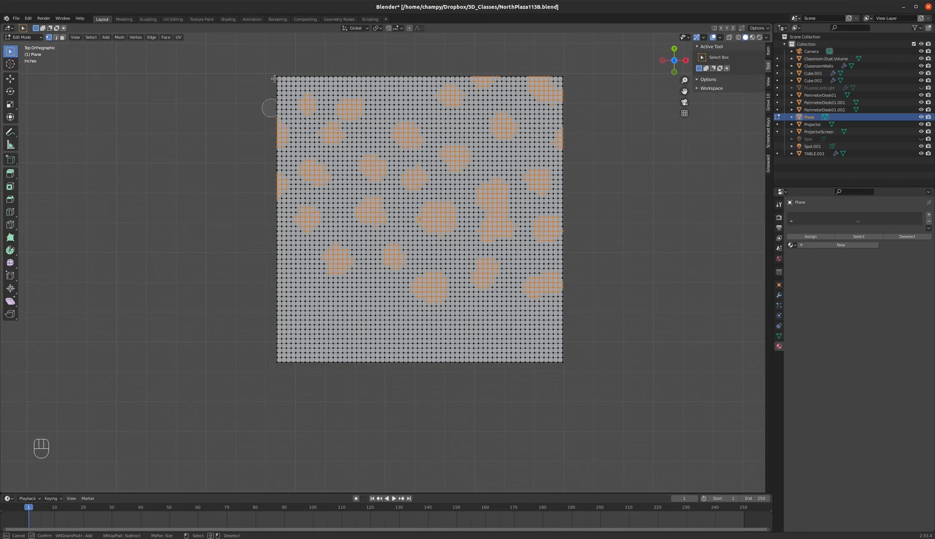
{"action": "mouse_move", "coordinate": [277, 79]}
{"action": "left_mouse_down"}
{"action": "mouse_move", "coordinate": [286, 69]}
{"action": "mouse_move", "coordinate": [413, 69]}
{"action": "left_mouse_up"}
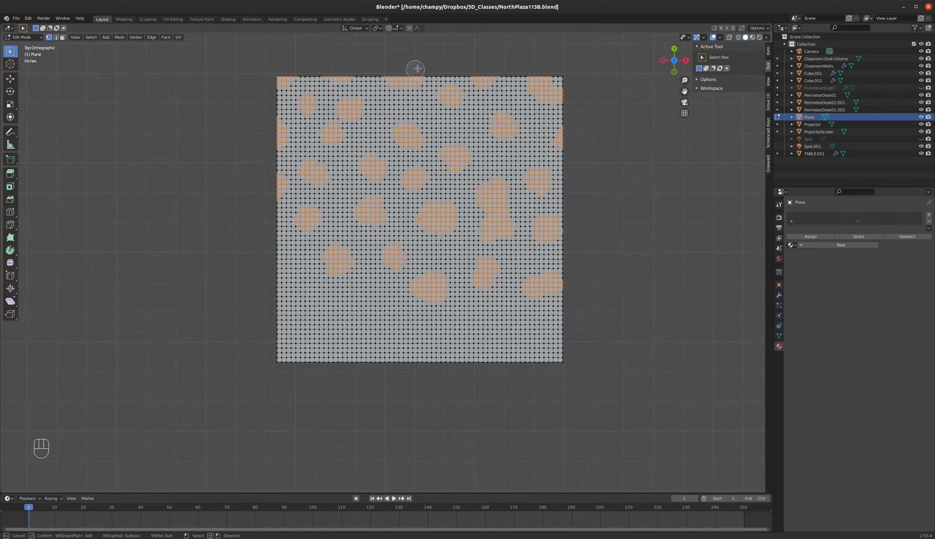
{"action": "left_click_drag", "start_coordinate": [354, 310], "coordinate": [367, 313]}
{"action": "left_click_drag", "start_coordinate": [280, 265], "coordinate": [292, 274]}
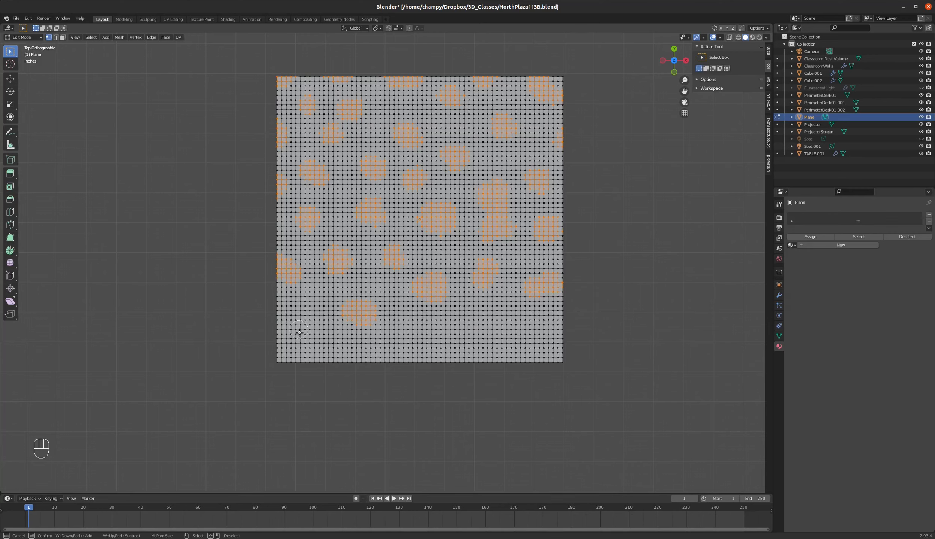
{"action": "mouse_move", "coordinate": [292, 330]}
{"action": "left_mouse_down"}
{"action": "mouse_move", "coordinate": [273, 321]}
{"action": "mouse_move", "coordinate": [280, 330]}
{"action": "left_mouse_up"}
{"action": "left_click_drag", "start_coordinate": [287, 363], "coordinate": [288, 362]}
{"action": "left_click_drag", "start_coordinate": [359, 366], "coordinate": [340, 361]}
{"action": "left_click_drag", "start_coordinate": [406, 360], "coordinate": [415, 362]}
{"action": "left_click_drag", "start_coordinate": [400, 328], "coordinate": [408, 328]}
{"action": "left_click_drag", "start_coordinate": [466, 331], "coordinate": [455, 319]}
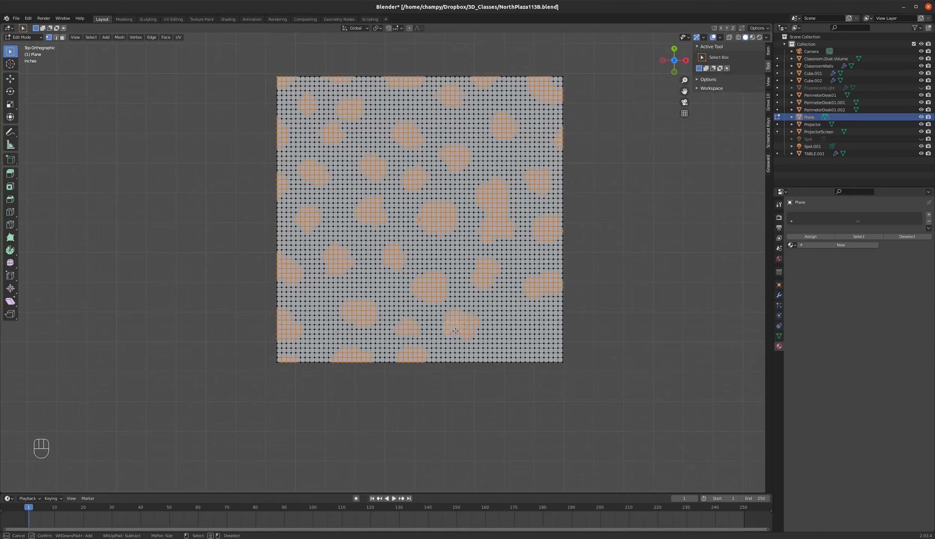
{"action": "mouse_move", "coordinate": [493, 374]}
{"action": "left_mouse_down"}
{"action": "mouse_move", "coordinate": [504, 327]}
{"action": "mouse_move", "coordinate": [561, 321]}
{"action": "mouse_move", "coordinate": [543, 343]}
{"action": "mouse_move", "coordinate": [564, 365]}
{"action": "mouse_move", "coordinate": [548, 370]}
{"action": "left_mouse_up"}
{"action": "key", "text": "Escape"}
{"action": "key", "text": "Delete"}
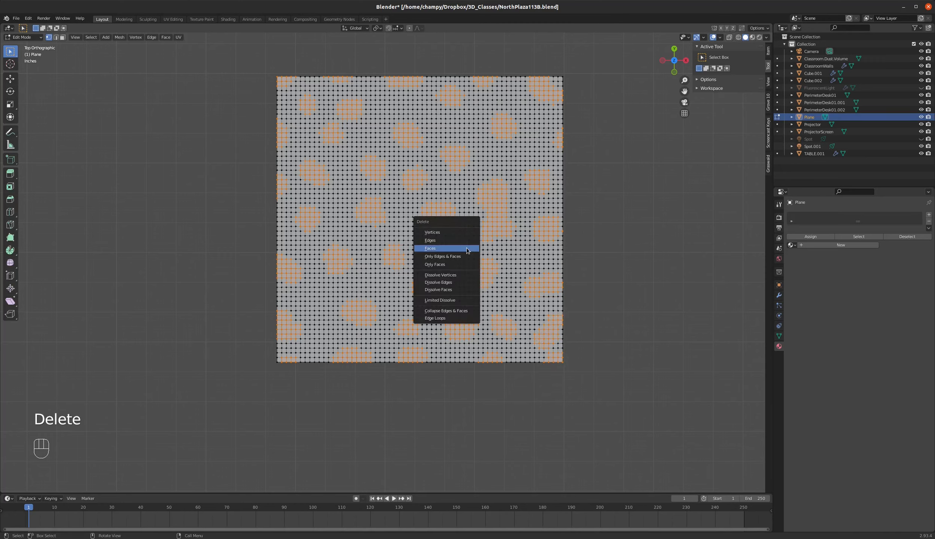
{"action": "left_click", "coordinate": [451, 234]}
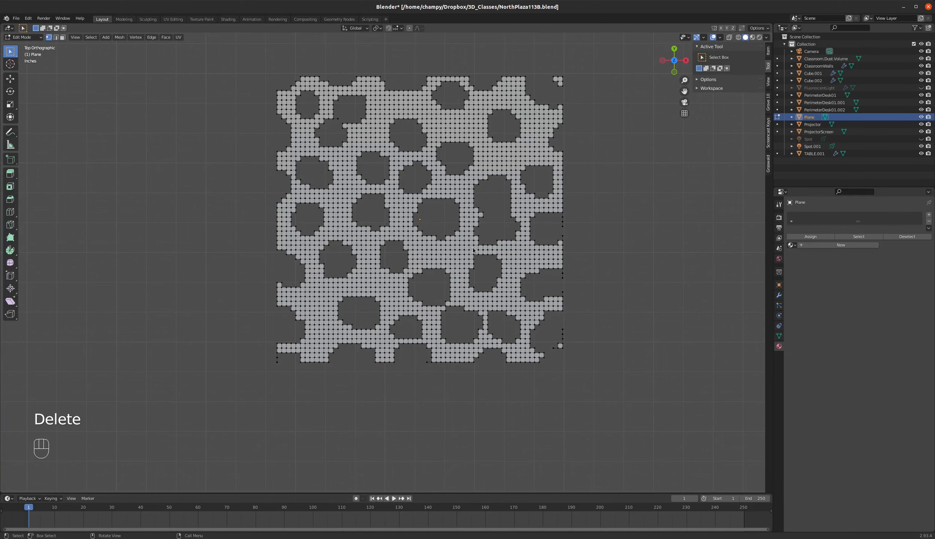
{"action": "key", "text": "Tab"}
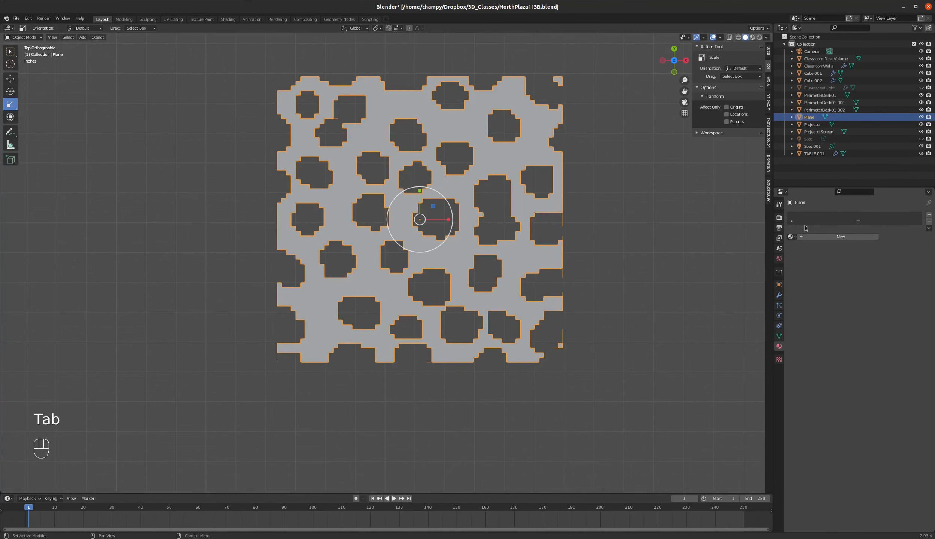
Add a Subdivision Surface modifier to the perforated plane with viewport level 1 and render level 2.
{"action": "left_click", "coordinate": [779, 295]}
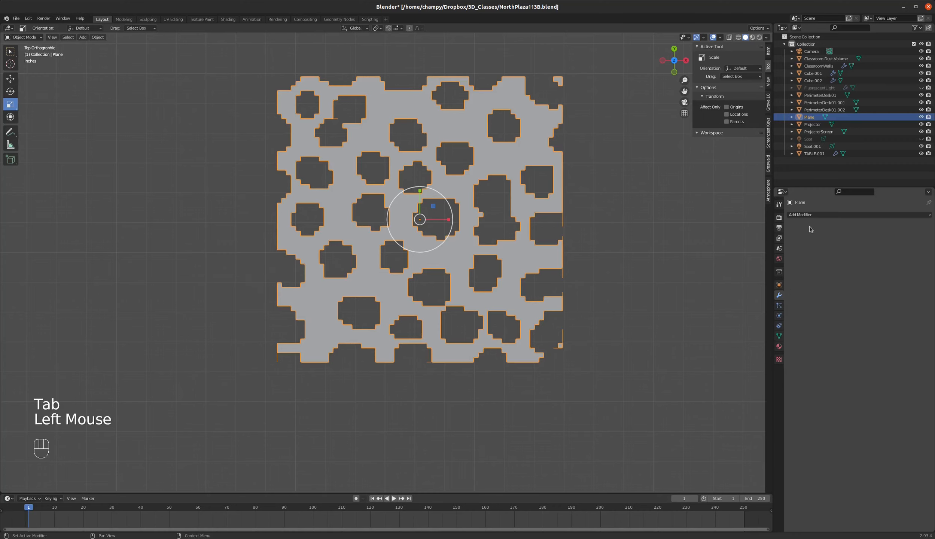
{"action": "left_click", "coordinate": [817, 214]}
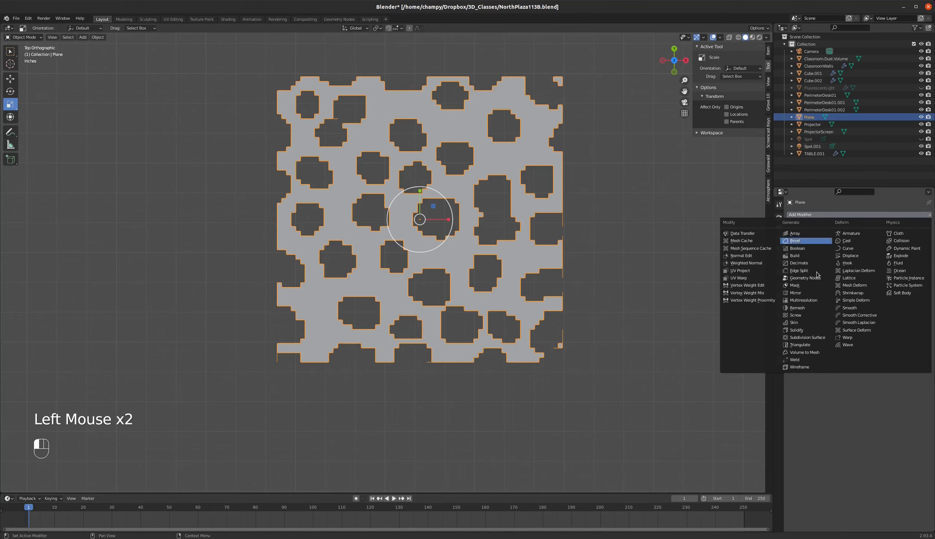
{"action": "left_click", "coordinate": [802, 337]}
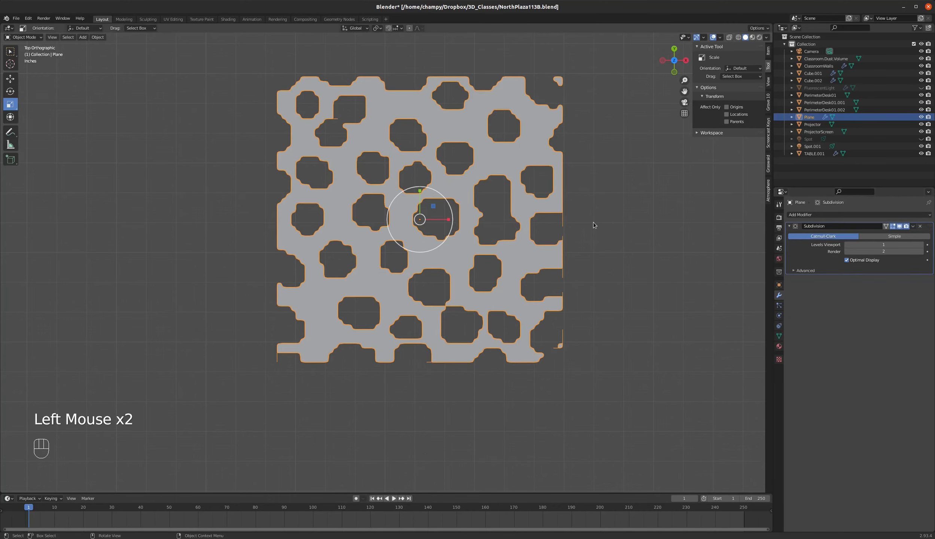
{"action": "left_click", "coordinate": [925, 247]}
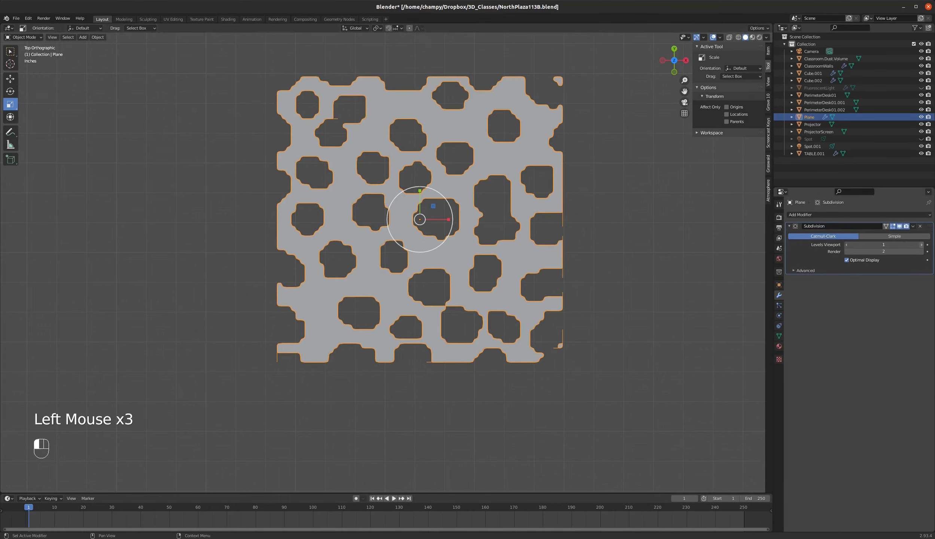
{"action": "left_click", "coordinate": [847, 245]}
Move the perforated plane about X 87" and Y -592", between the outside spot light and the classroom.
{"action": "scroll", "coordinate": [478, 243], "scroll_direction": "down", "scroll_amount": 3}
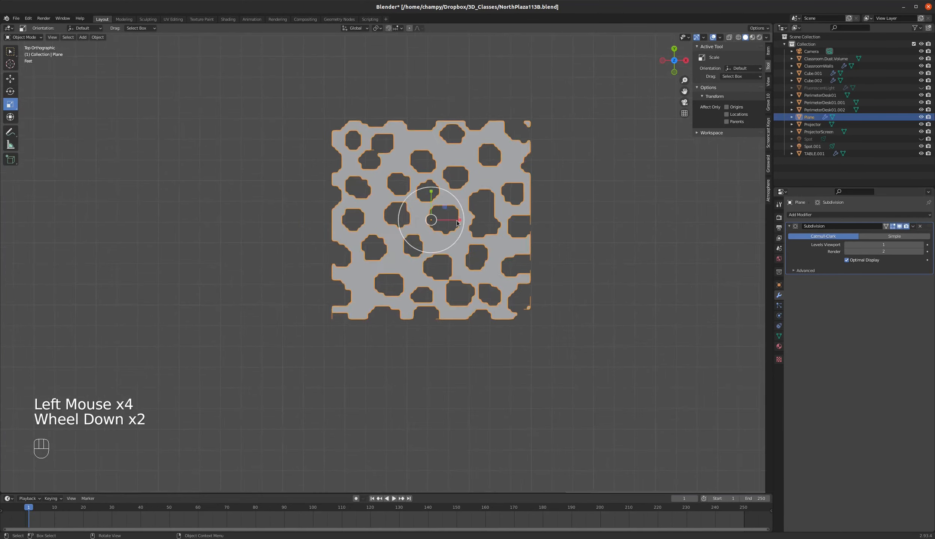
{"action": "scroll", "coordinate": [479, 232], "scroll_direction": "up", "scroll_amount": 1}
{"action": "scroll", "coordinate": [479, 228], "scroll_direction": "down", "scroll_amount": 3}
{"action": "scroll", "coordinate": [480, 216], "scroll_direction": "up", "scroll_amount": 1}
{"action": "scroll", "coordinate": [480, 216], "scroll_direction": "up", "scroll_amount": 1}
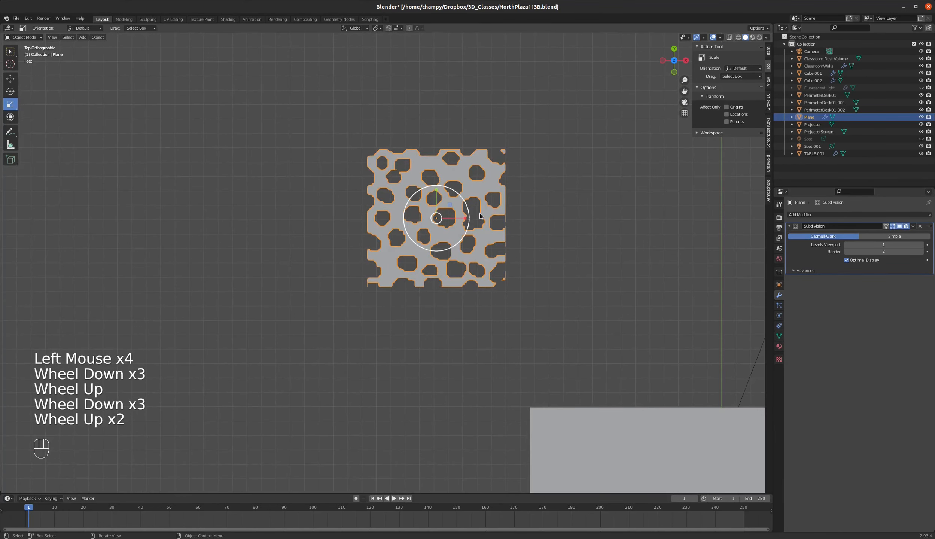
{"action": "scroll", "coordinate": [489, 183], "scroll_direction": "down", "scroll_amount": 4}
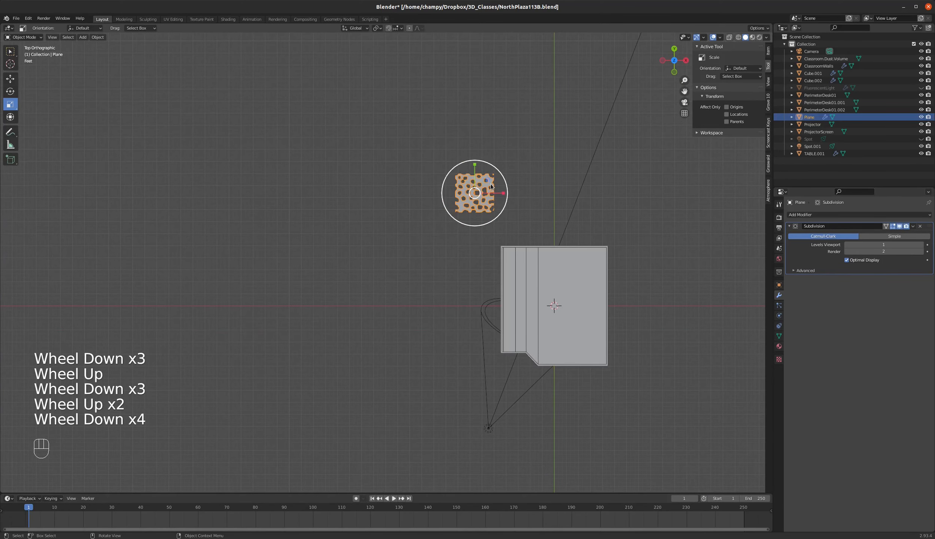
{"action": "key", "text": "g"}
{"action": "left_click", "coordinate": [529, 386]}
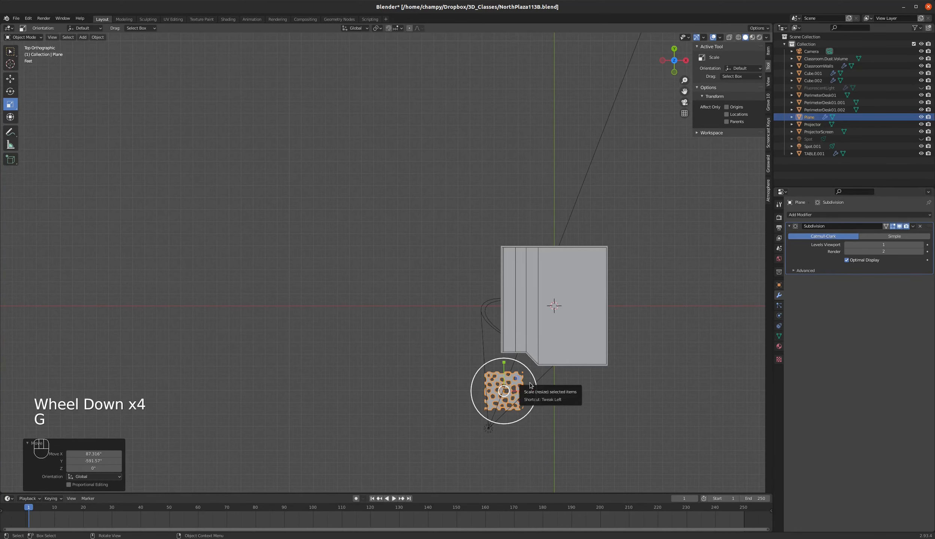
Tilt the perforated plane about -68° in the right side view and shift it about Y -13" and Z 12".
{"action": "key", "text": "KP_3"}
{"action": "key", "text": "r"}
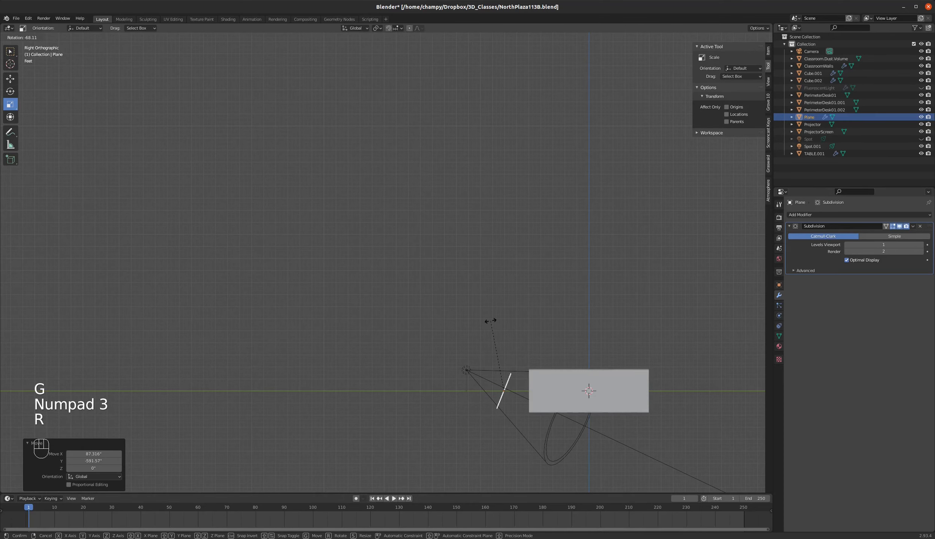
{"action": "left_click", "coordinate": [490, 320]}
{"action": "key", "text": "g"}
{"action": "left_click", "coordinate": [485, 317]}
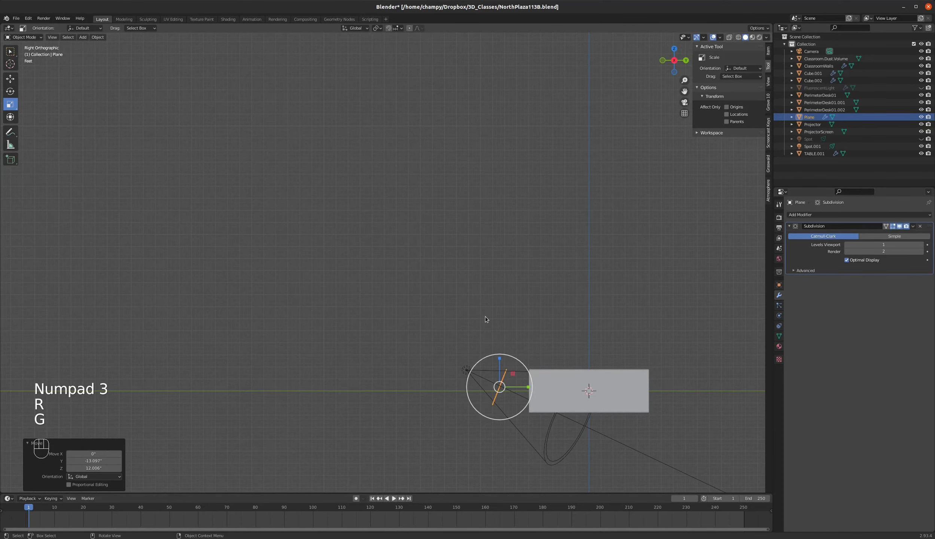
In the top view, rotate the perforated plane about 27.4°, nudge it slightly, and rotate it about -4.5° to square it to the spot light.
{"action": "key", "text": "KP_7"}
{"action": "key", "text": "r"}
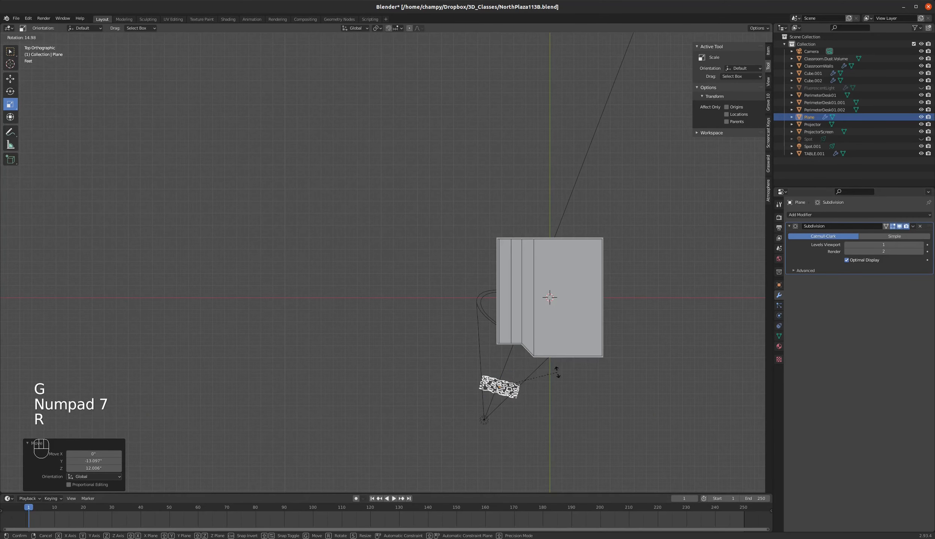
{"action": "left_click", "coordinate": [556, 384]}
{"action": "key", "text": "g"}
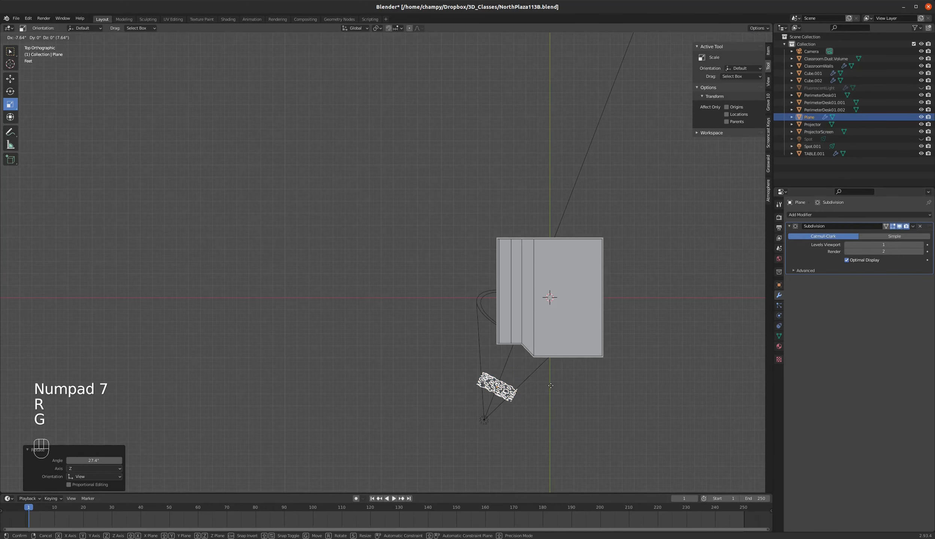
{"action": "left_click", "coordinate": [551, 388]}
{"action": "key", "text": "r"}
{"action": "left_click", "coordinate": [555, 376]}
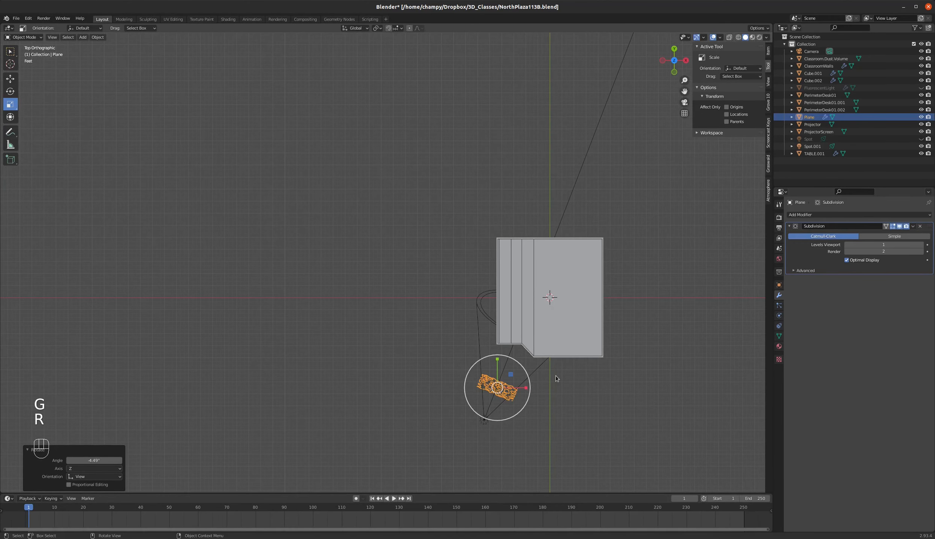
Move the perforated plane closer to the outside spot light, about X -15" and Y -36".
{"action": "key", "text": "KP_1"}
{"action": "key", "text": "KP_3"}
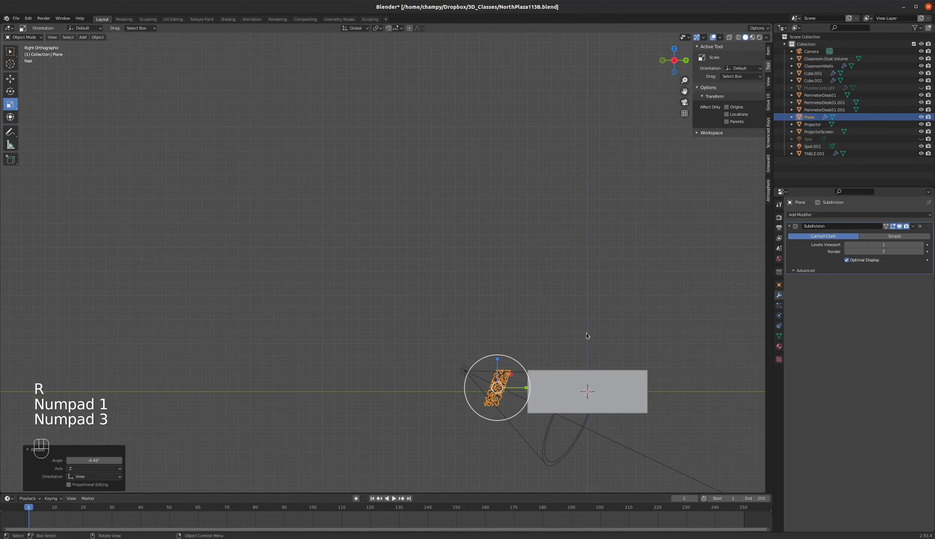
{"action": "middle_click_drag", "start_coordinate": [586, 334], "coordinate": [553, 350]}
{"action": "key", "text": "KP_0"}
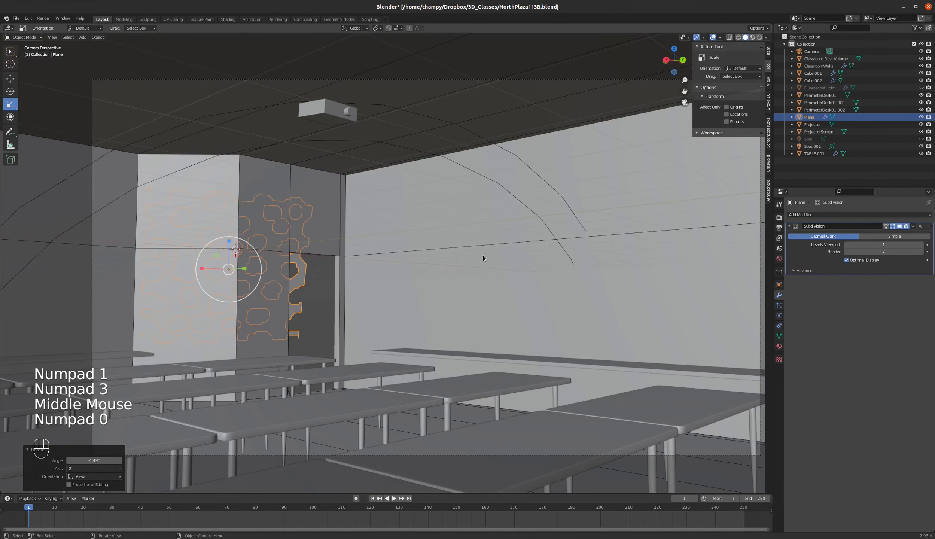
{"action": "key", "text": "KP_7"}
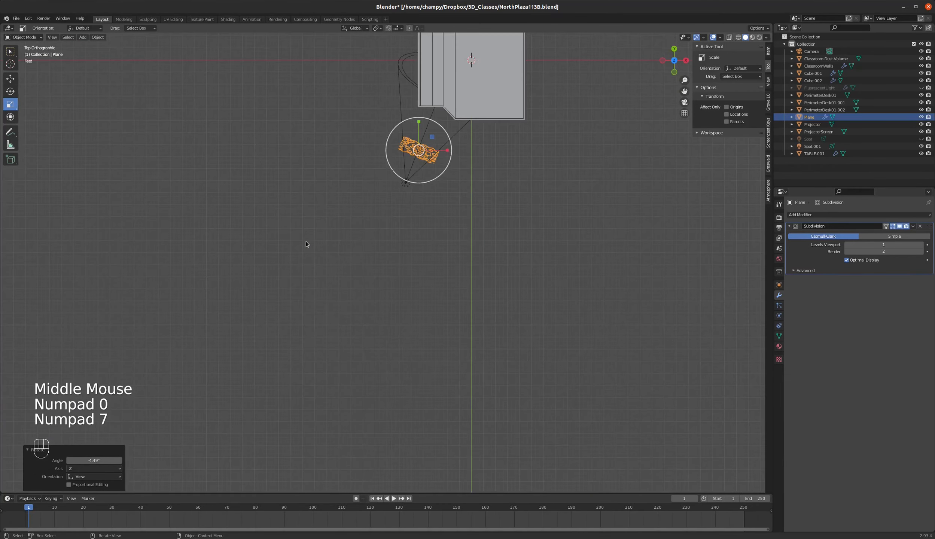
{"action": "key", "text": "g"}
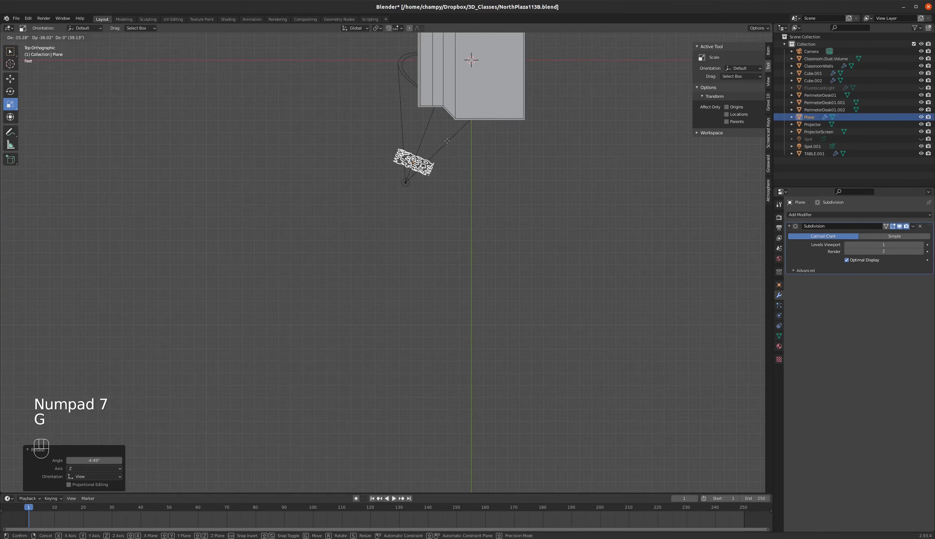
{"action": "left_click", "coordinate": [409, 162]}
Scale the perforated plane to about 0.71 and move it about X -3.7" and Y -9.4" within the light cone.
{"action": "scroll", "coordinate": [409, 162], "scroll_direction": "up", "scroll_amount": 4}
{"action": "key", "text": "s"}
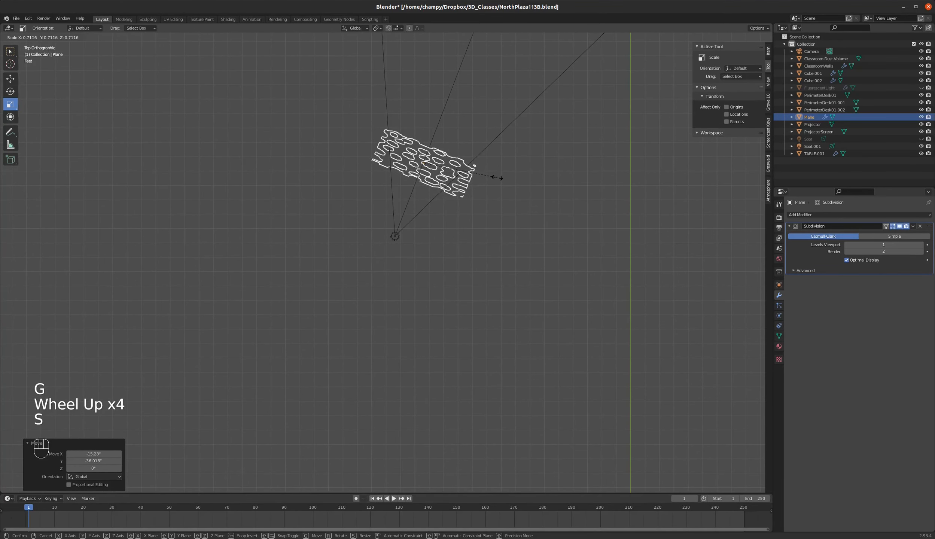
{"action": "left_click", "coordinate": [499, 174]}
{"action": "key", "text": "g"}
{"action": "left_click", "coordinate": [490, 189]}
Raise the perforated plane about Z 22.5" and Y 1.5" in the right side view.
{"action": "key", "text": "KP_3"}
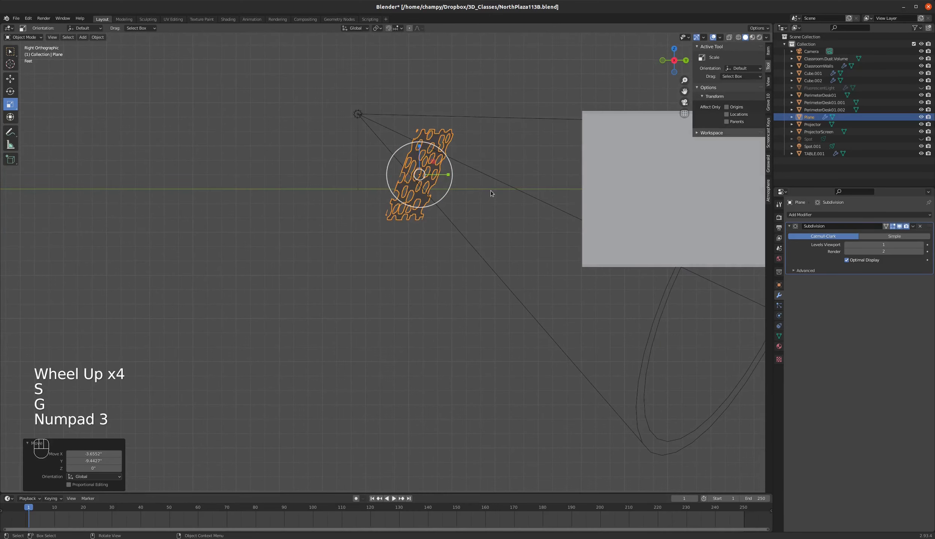
{"action": "key", "text": "g"}
{"action": "left_click", "coordinate": [491, 164]}
Preview the classroom from the camera in rendered shading to check the light beams, and return to solid shading.
{"action": "key", "text": "KP_0"}
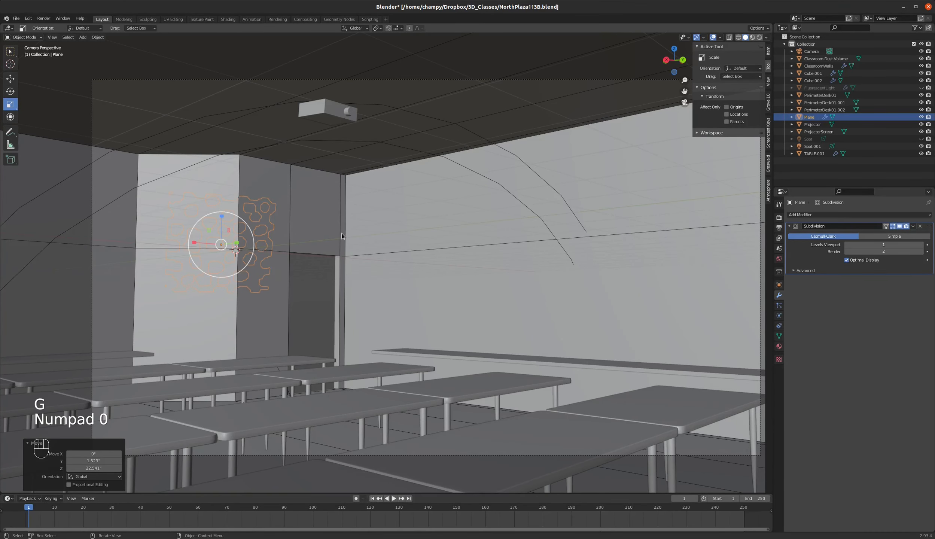
{"action": "key", "text": "z"}
{"action": "key", "text": "z"}
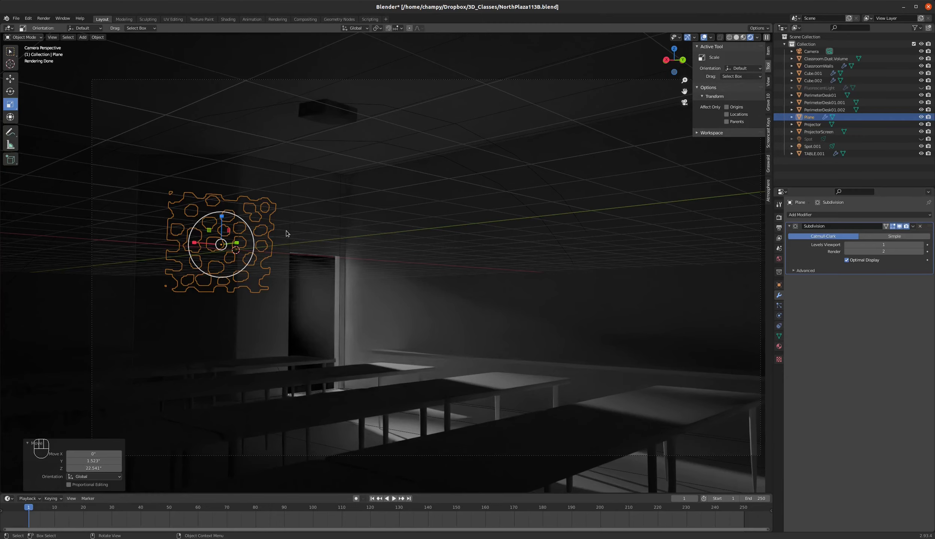
{"action": "key", "text": "z"}
{"action": "left_click", "coordinate": [556, 242]}
Select the outside spot light together with the perforated plane and move both about X 63" and Y 57" toward the room.
{"action": "key", "text": "KP_7"}
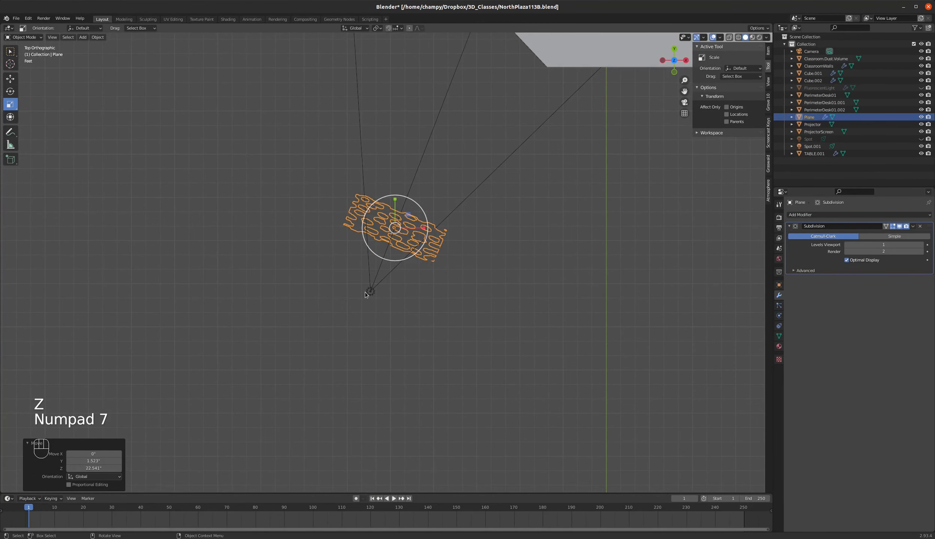
{"action": "left_click", "coordinate": [398, 296]}
{"action": "scroll", "coordinate": [435, 272], "scroll_direction": "down", "scroll_amount": 3}
{"action": "scroll", "coordinate": [452, 186], "scroll_direction": "up", "scroll_amount": 2}
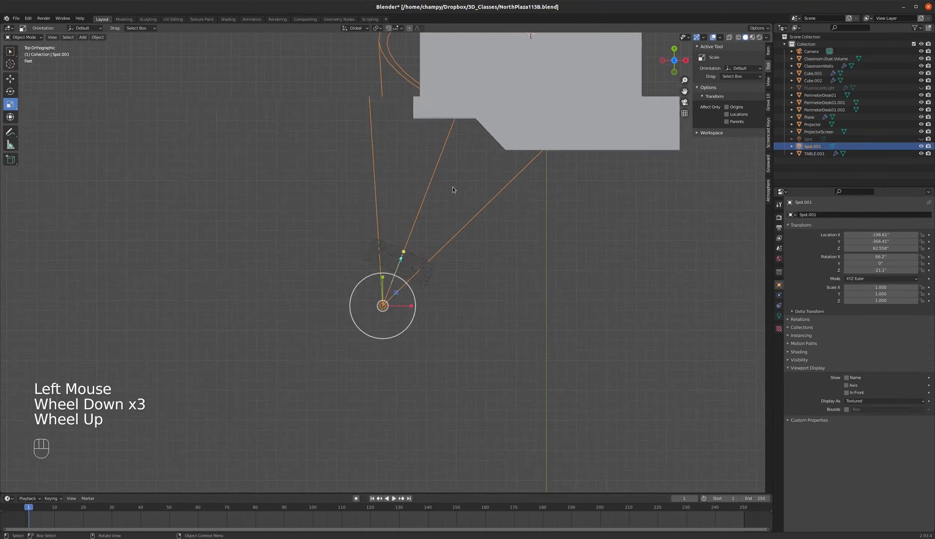
{"action": "left_click", "coordinate": [412, 310]}
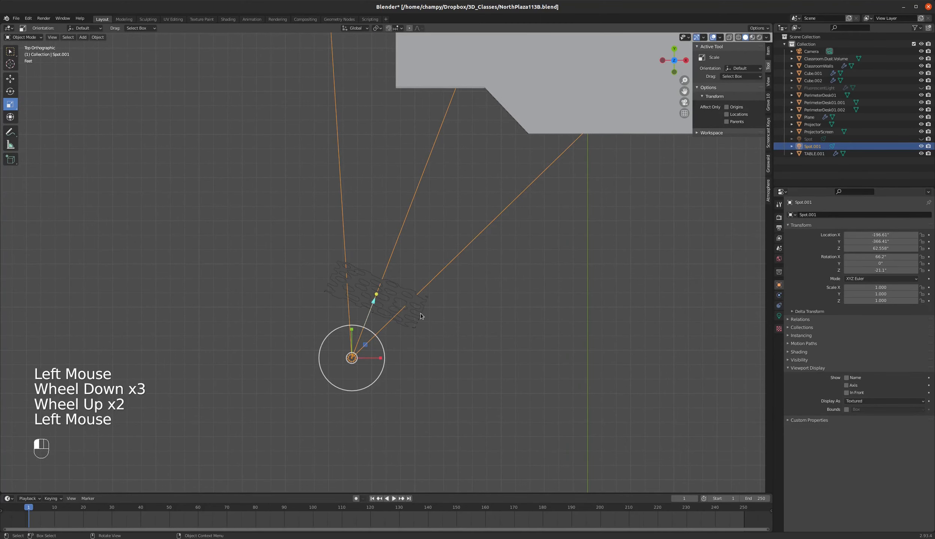
{"action": "left_click", "coordinate": [382, 343], "text": "shift"}
{"action": "key", "text": "g"}
{"action": "left_click", "coordinate": [464, 300]}
Rotate the spot light and perforated plane together about -12.2° in the top view and move them about X -3.7" and Y 21".
{"action": "key", "text": "r"}
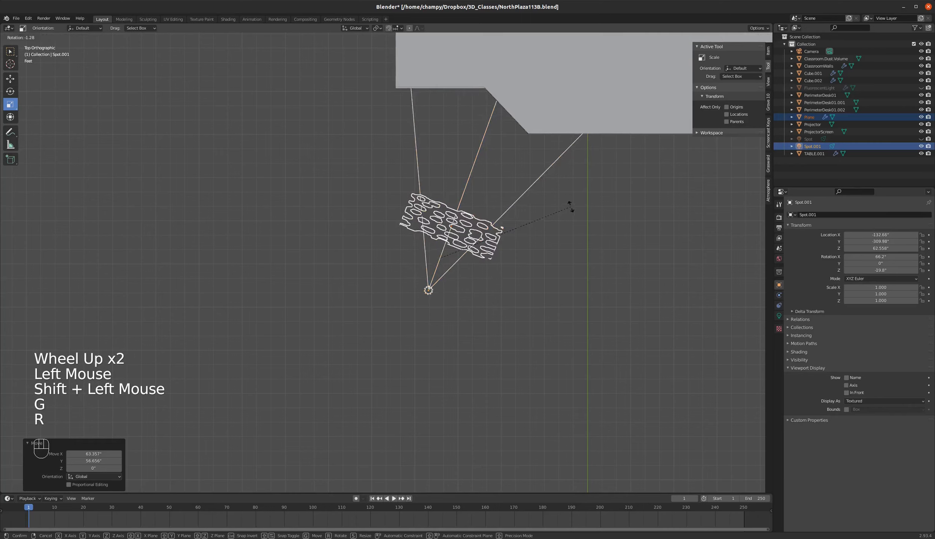
{"action": "left_click", "coordinate": [558, 185]}
{"action": "key", "text": "g"}
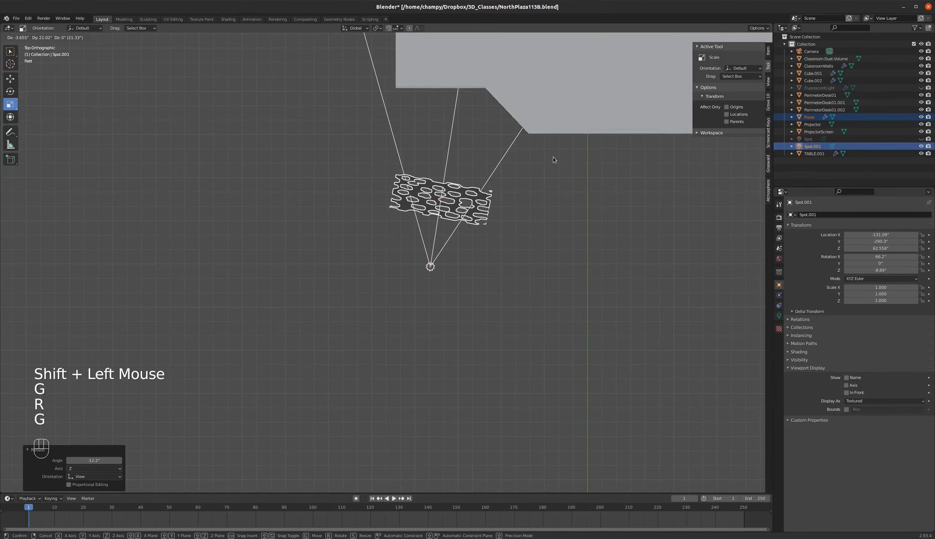
{"action": "left_click", "coordinate": [552, 156]}
Show the camera view in rendered shading with everything deselected to examine the light entering the classroom.
{"action": "key", "text": "KP_0"}
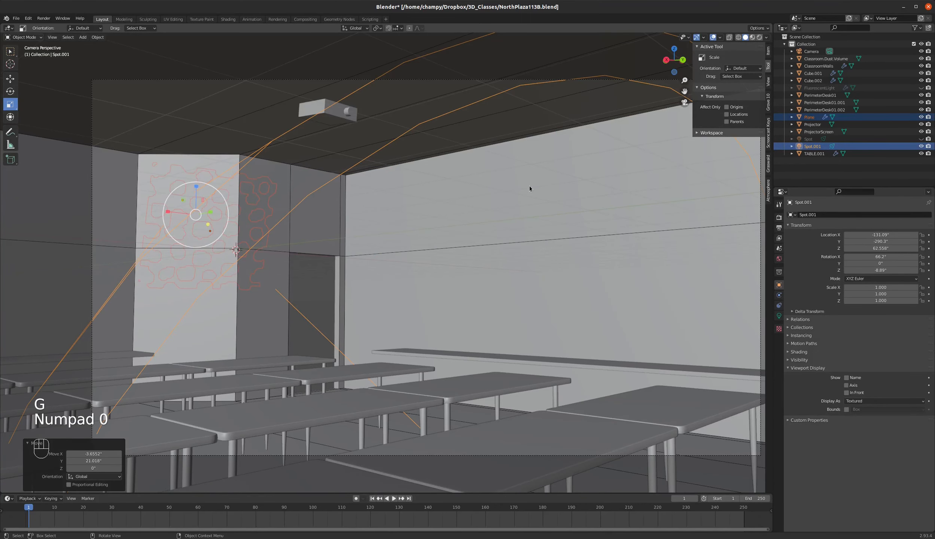
{"action": "key", "text": "z"}
{"action": "key", "text": "z"}
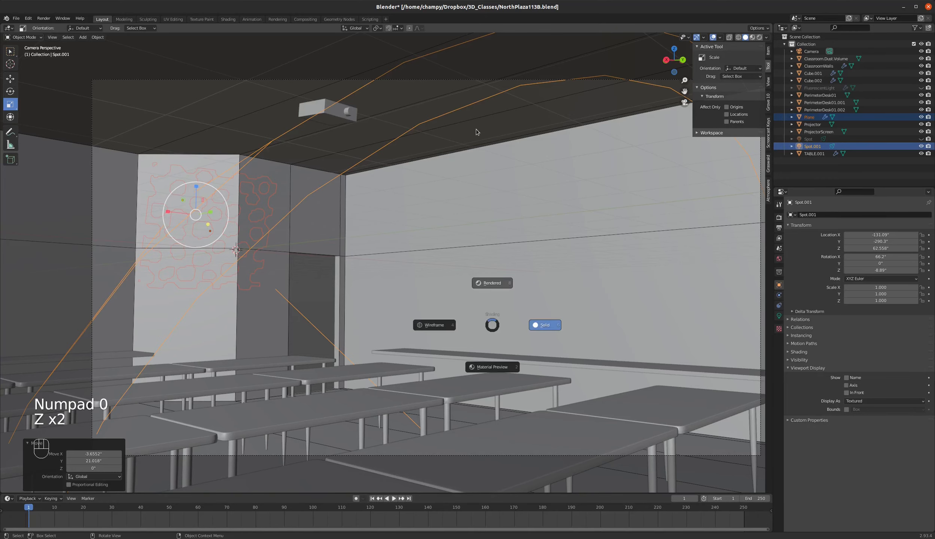
{"action": "left_click", "coordinate": [475, 129]}
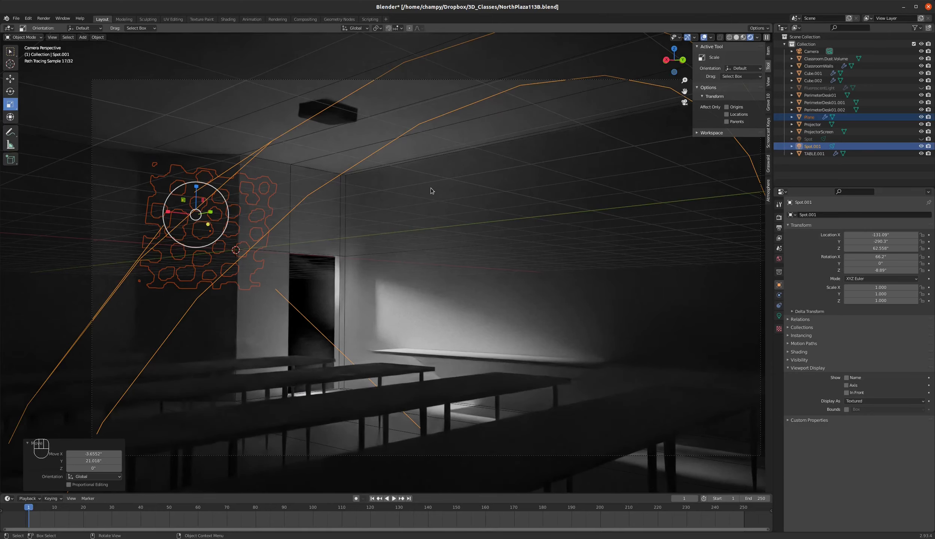
{"action": "key", "text": "a"}
{"action": "key", "text": "a"}
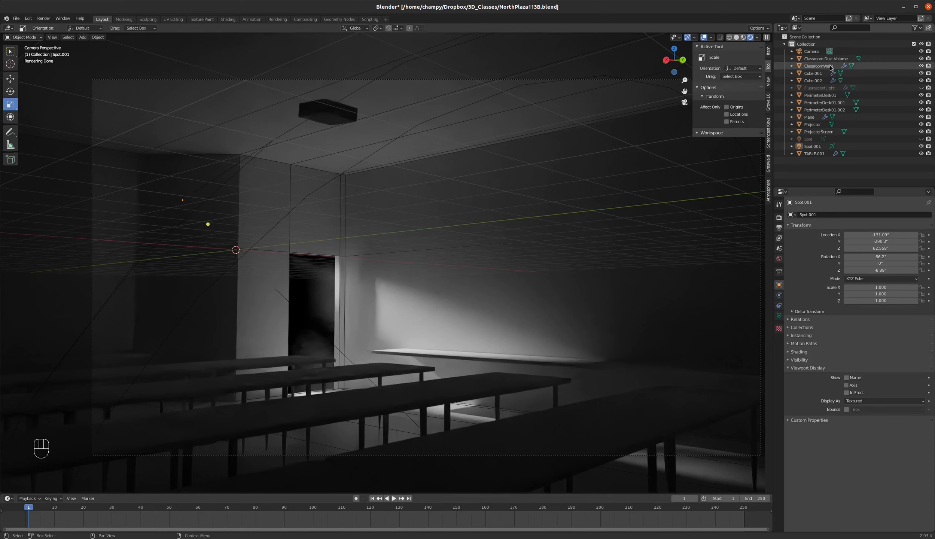
Set the Principled Volume density of the Classroom.Dust.Volume material to 0.2 and deselect everything.
{"action": "left_click", "coordinate": [826, 59]}
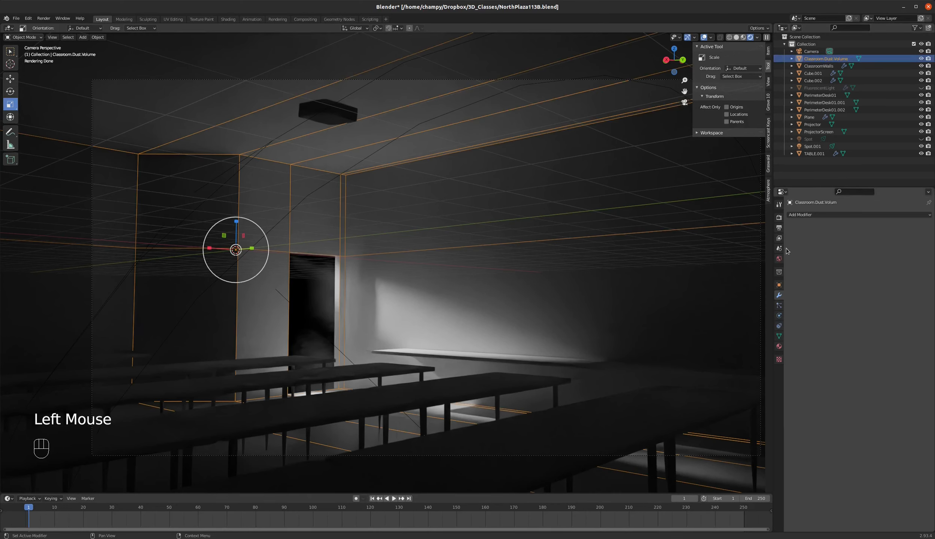
{"action": "left_click", "coordinate": [779, 346]}
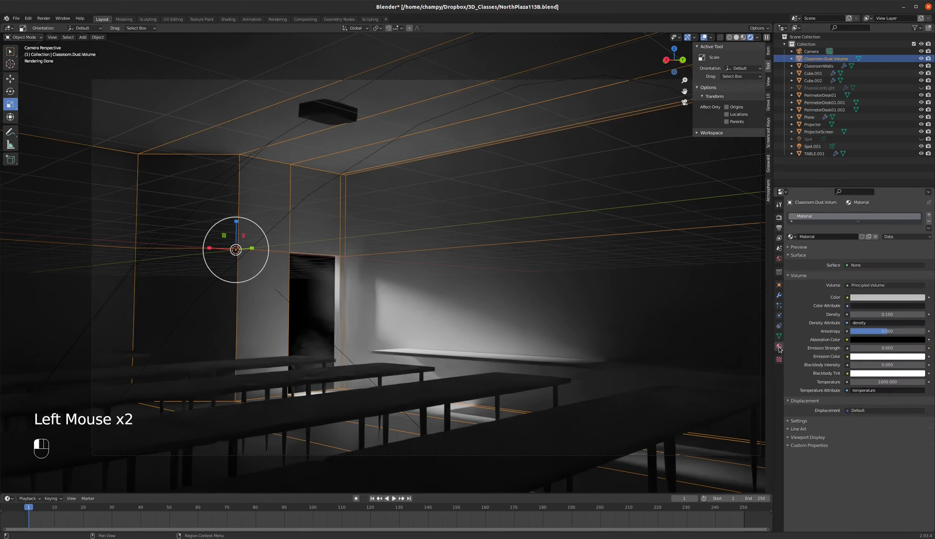
{"action": "left_click", "coordinate": [886, 314]}
{"action": "type", "text": ".2"}
{"action": "key", "text": "Return"}
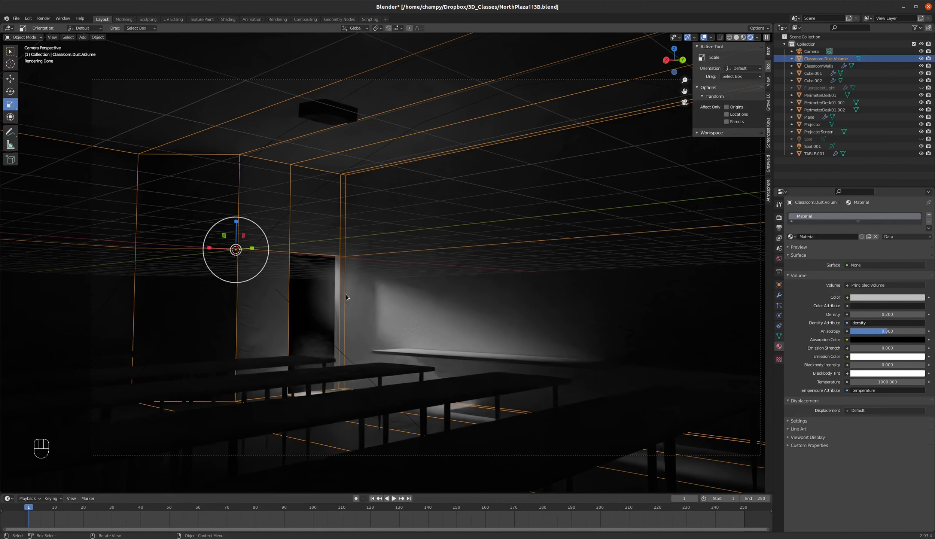
{"action": "key", "text": "a"}
{"action": "key", "text": "a"}
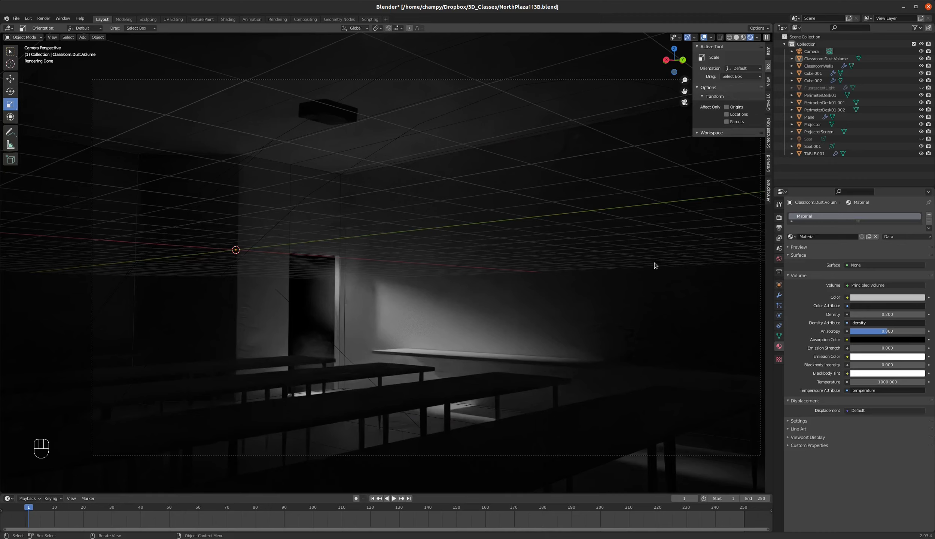
Change the Cycles render device from GPU Compute to CPU.
{"action": "left_click", "coordinate": [779, 218]}
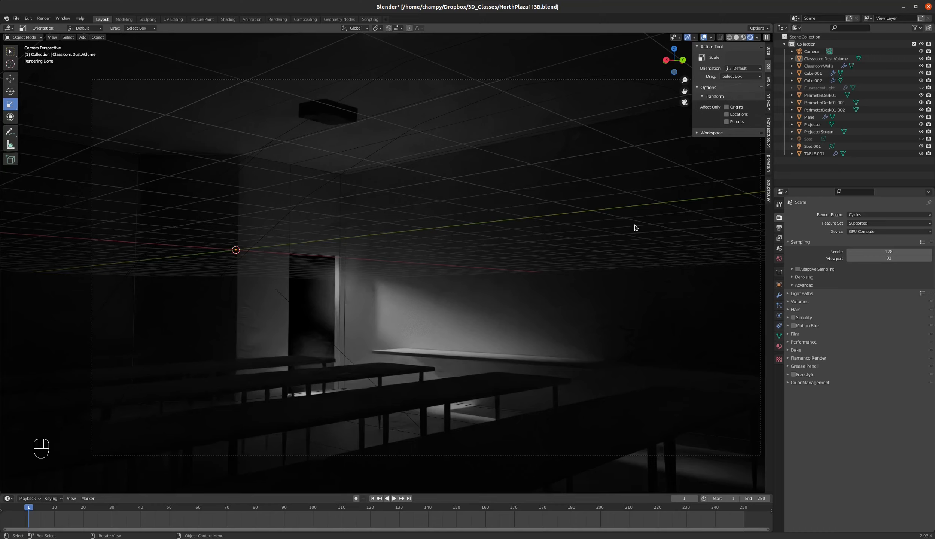
{"action": "left_click", "coordinate": [890, 232]}
{"action": "left_click", "coordinate": [877, 239]}
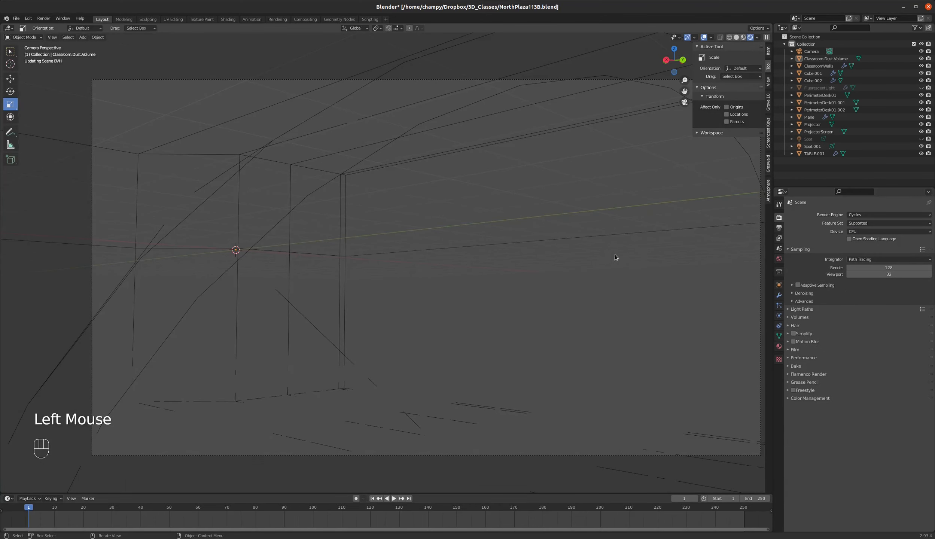